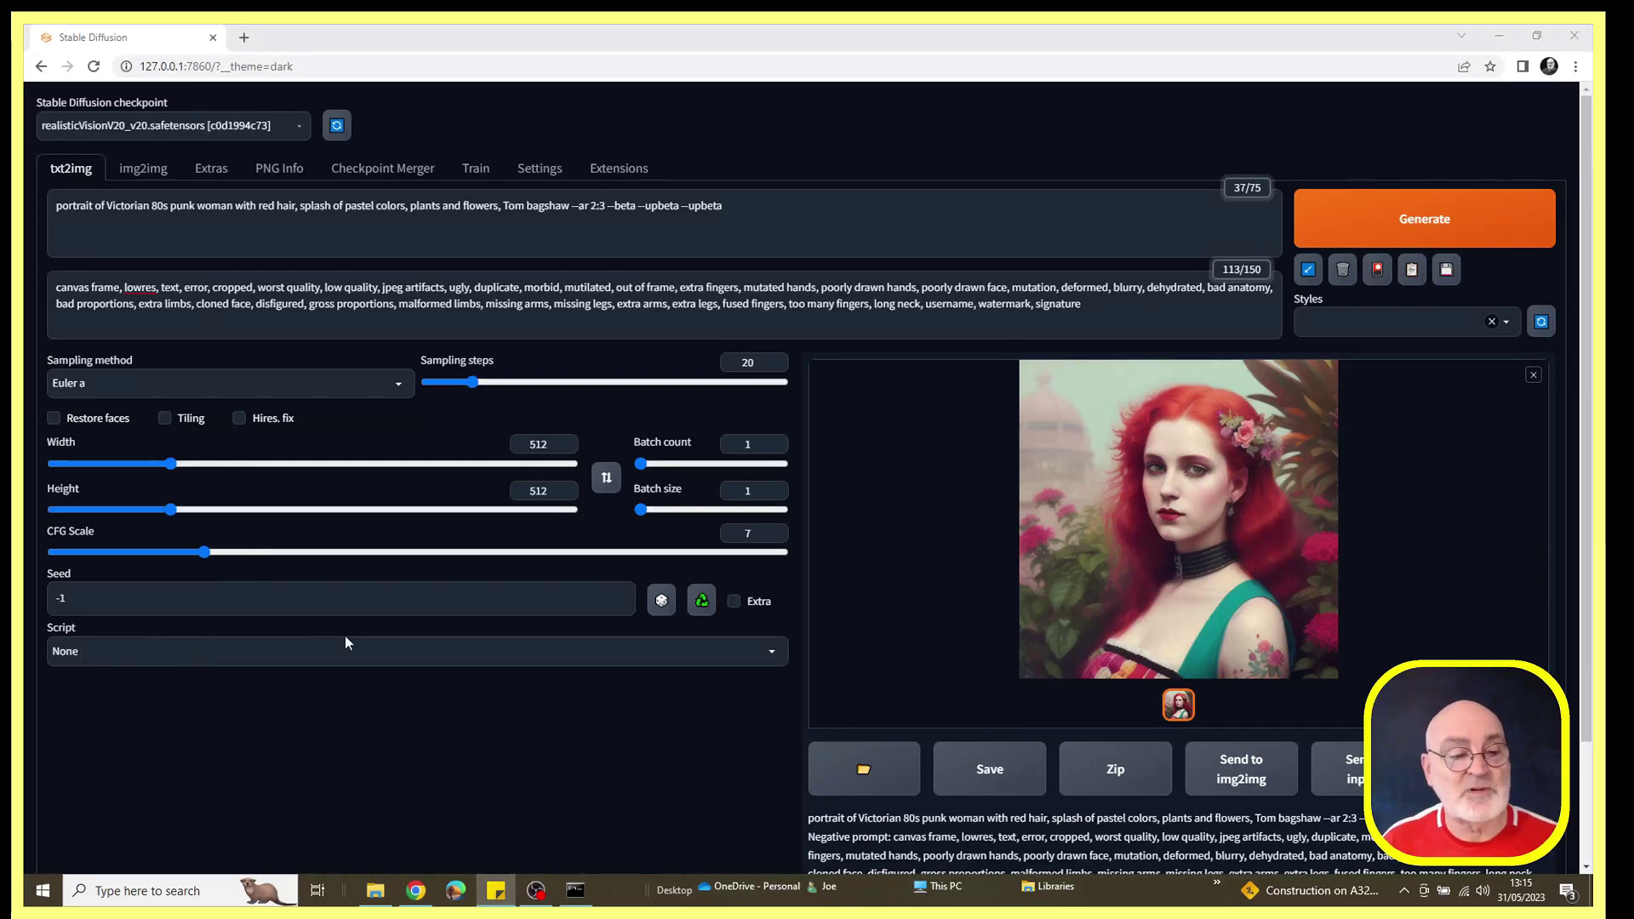
Step: Select the X/Y/Z plot script from the Script list to reveal its axis settings
{"action": "left_click", "coordinate": [771, 657]}
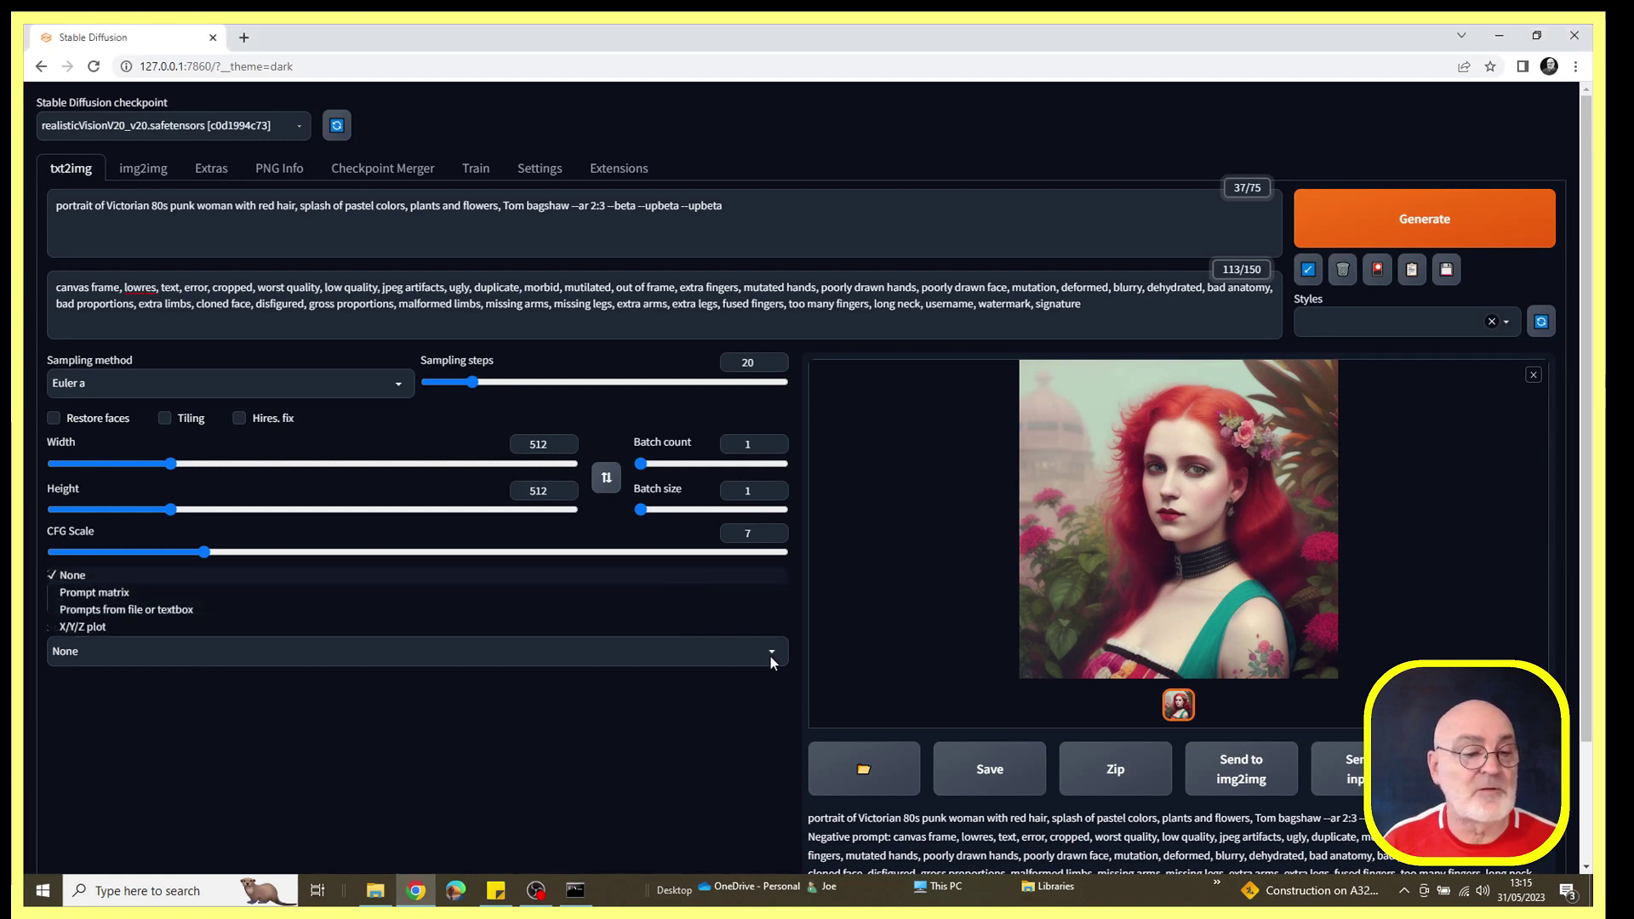
{"action": "left_click", "coordinate": [667, 742]}
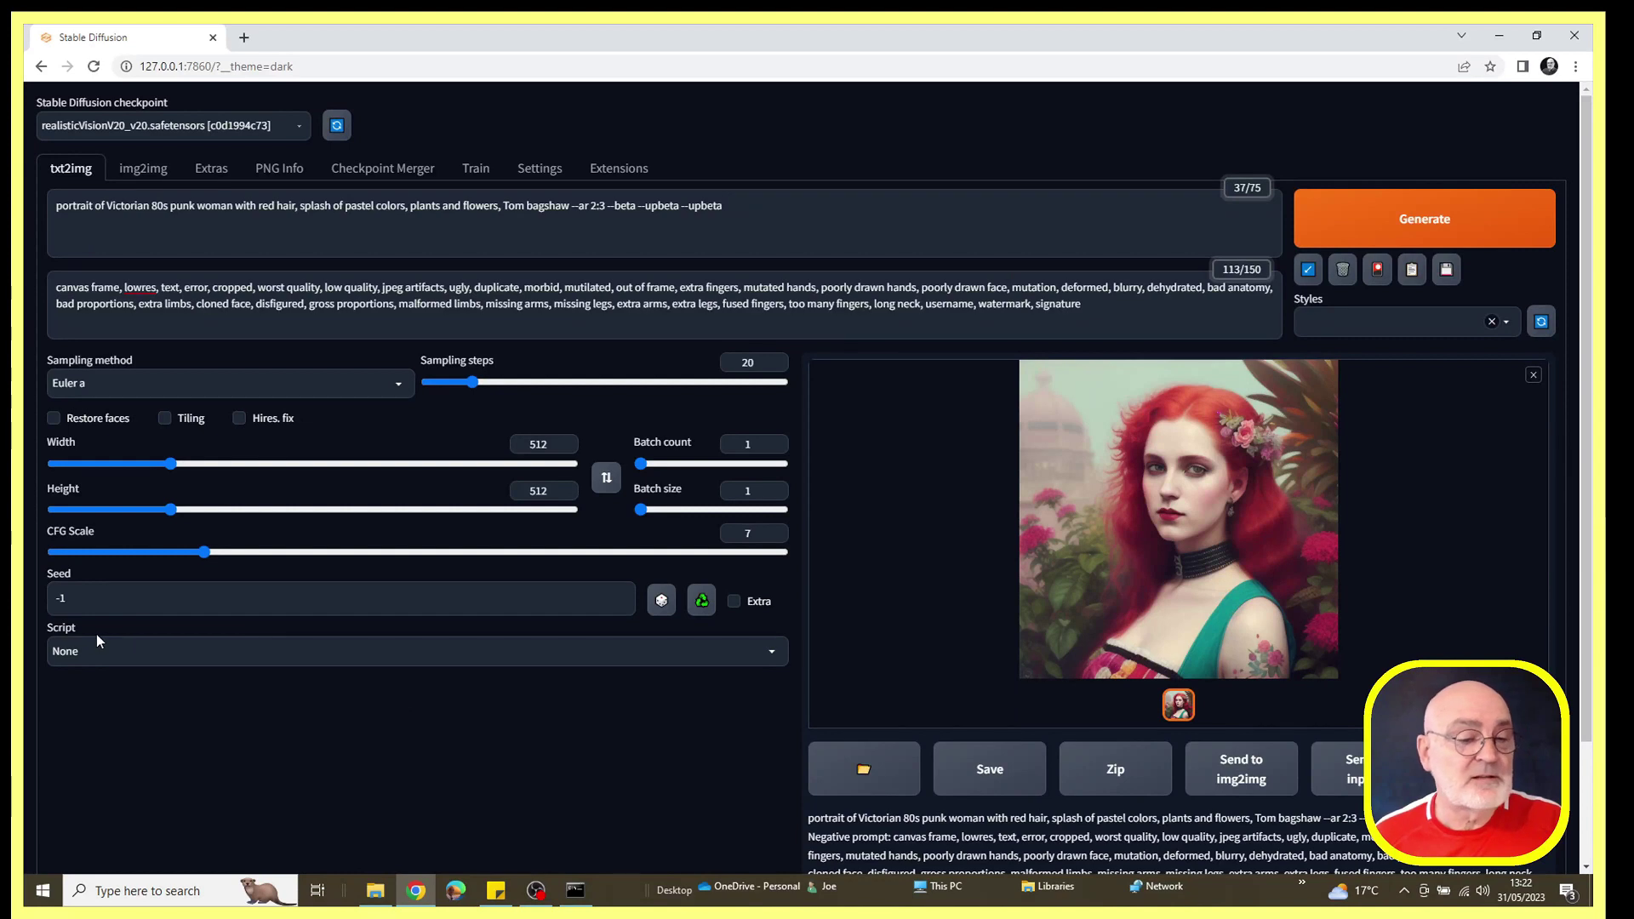
{"action": "left_click", "coordinate": [774, 655]}
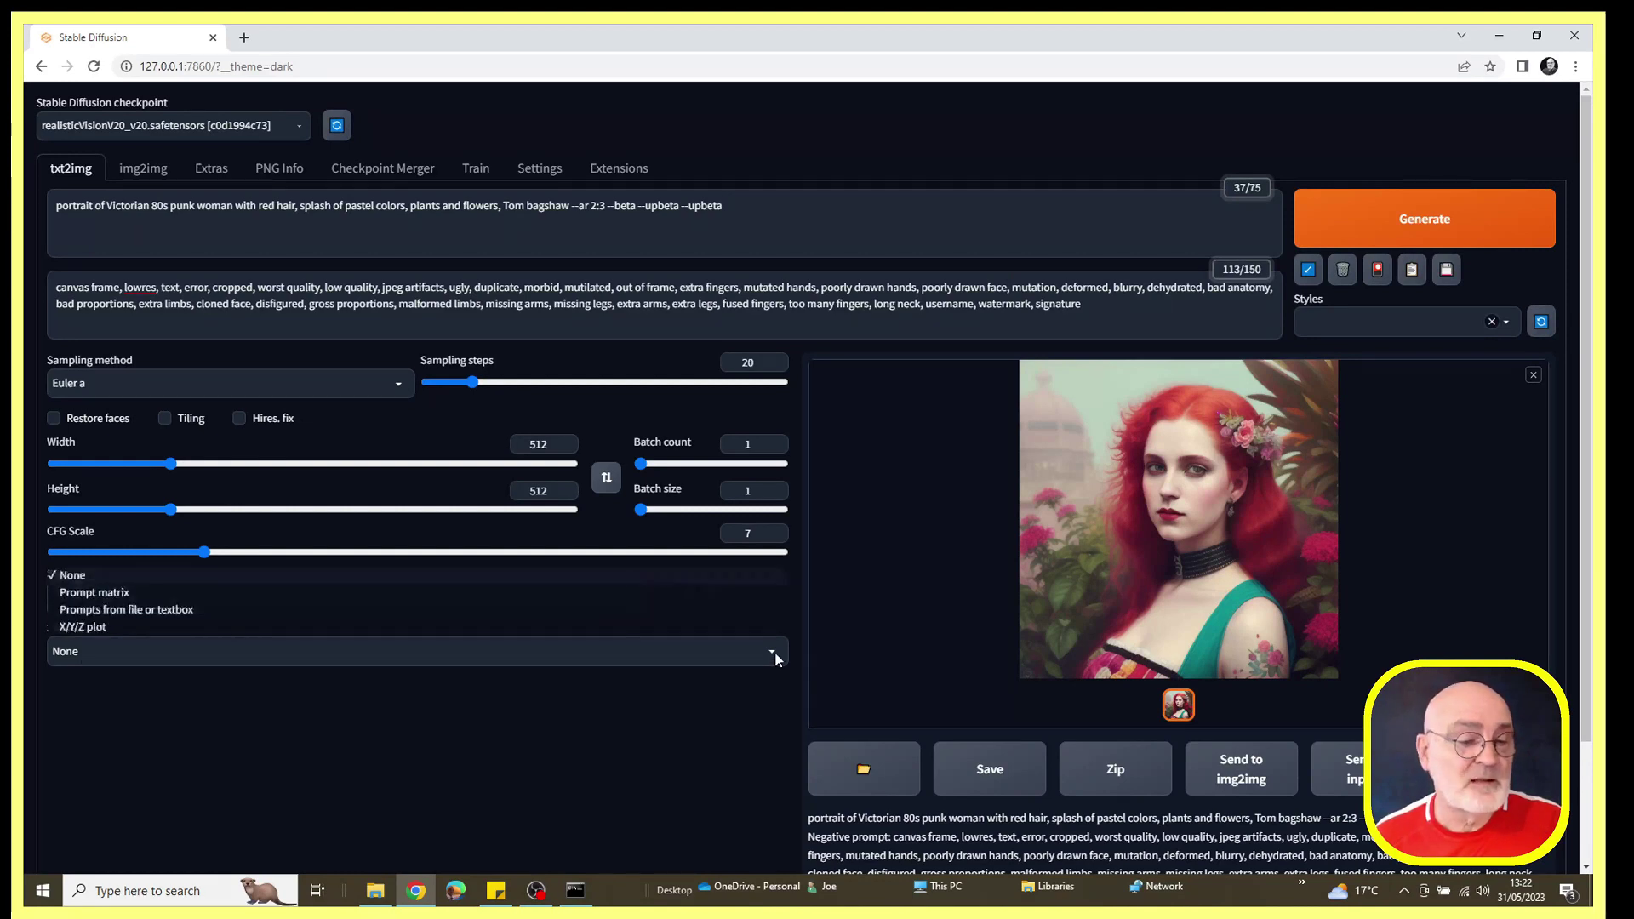
{"action": "left_click", "coordinate": [161, 628]}
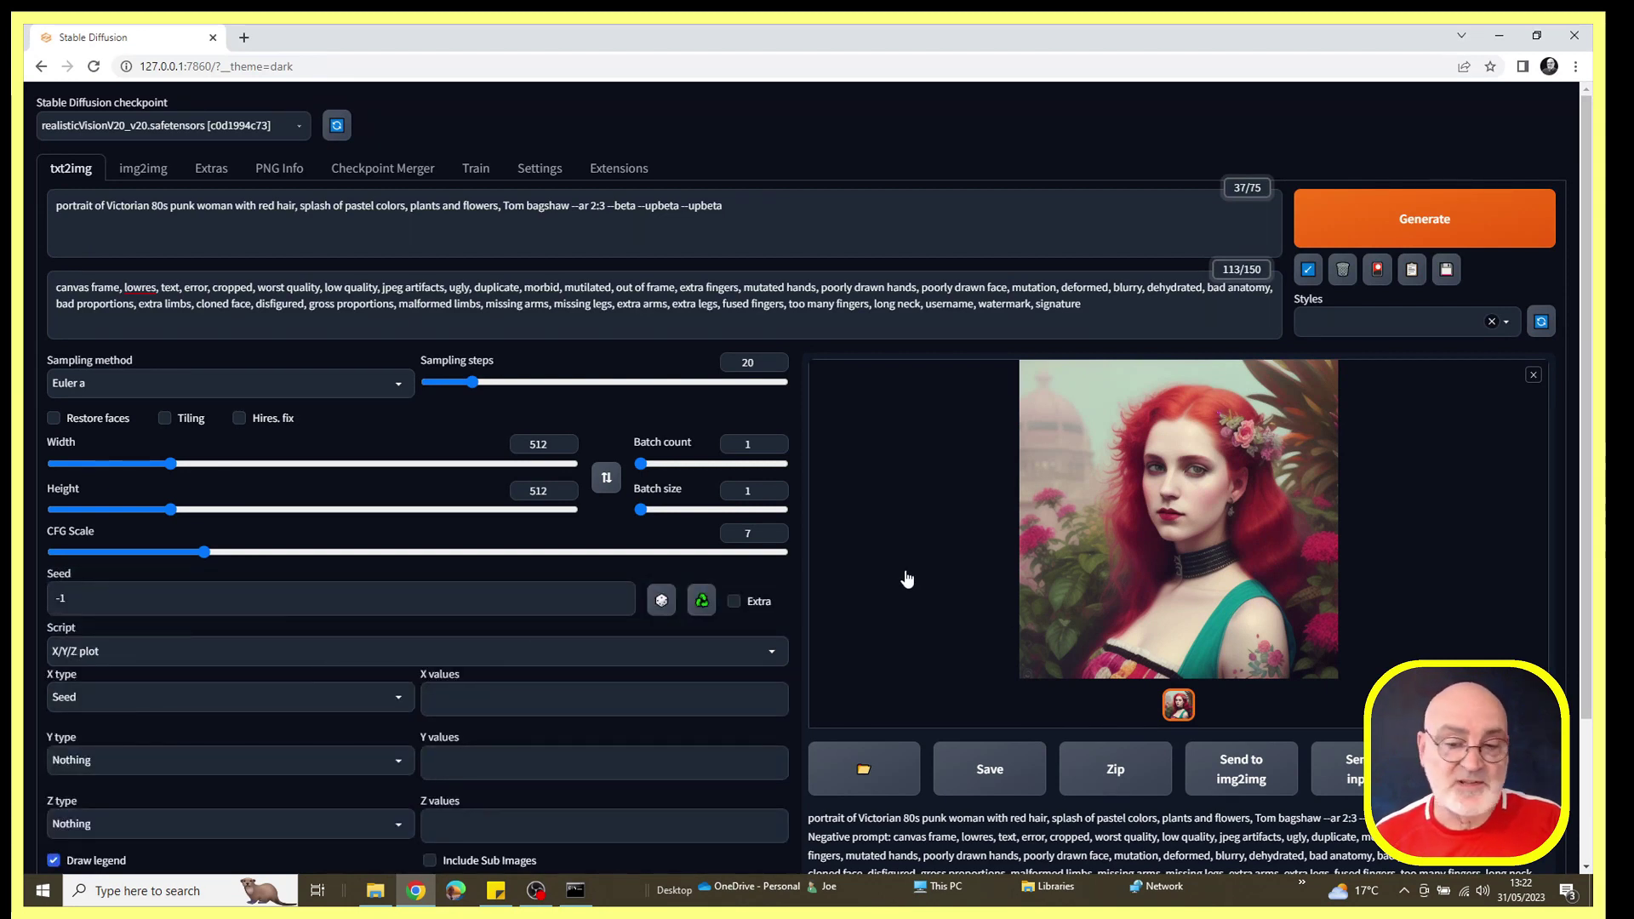
{"action": "scroll", "coordinate": [907, 579], "scroll_direction": "down", "scroll_amount": 2}
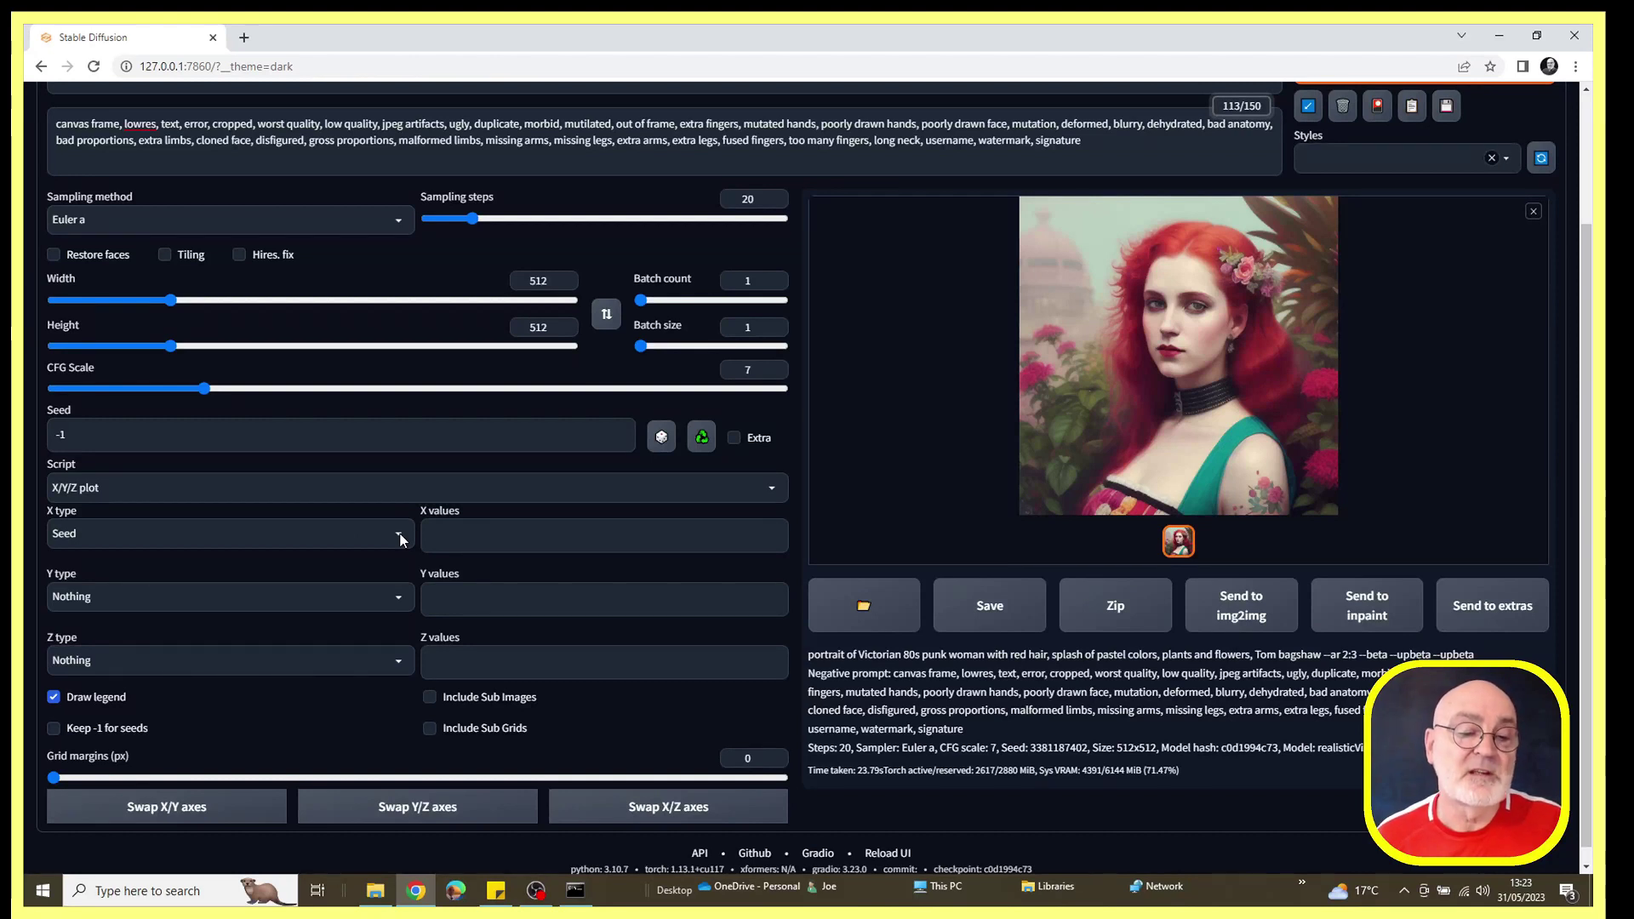
Step: Set the X axis type to Steps with X values '20 - 50 (+10)'
{"action": "left_click", "coordinate": [400, 538]}
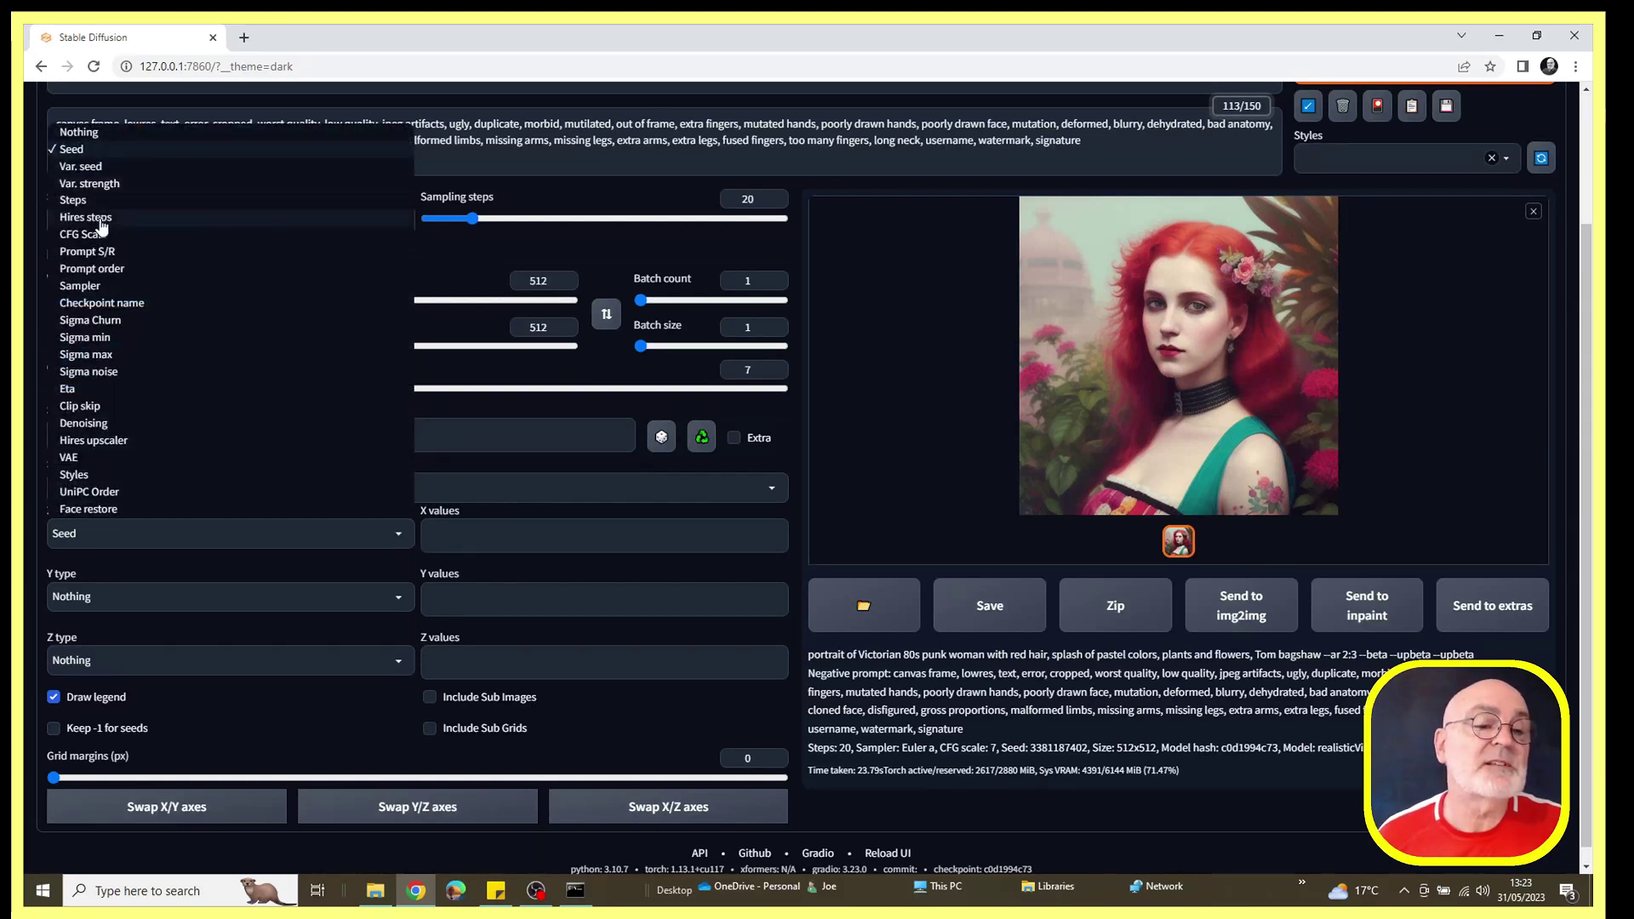
{"action": "left_click", "coordinate": [72, 201]}
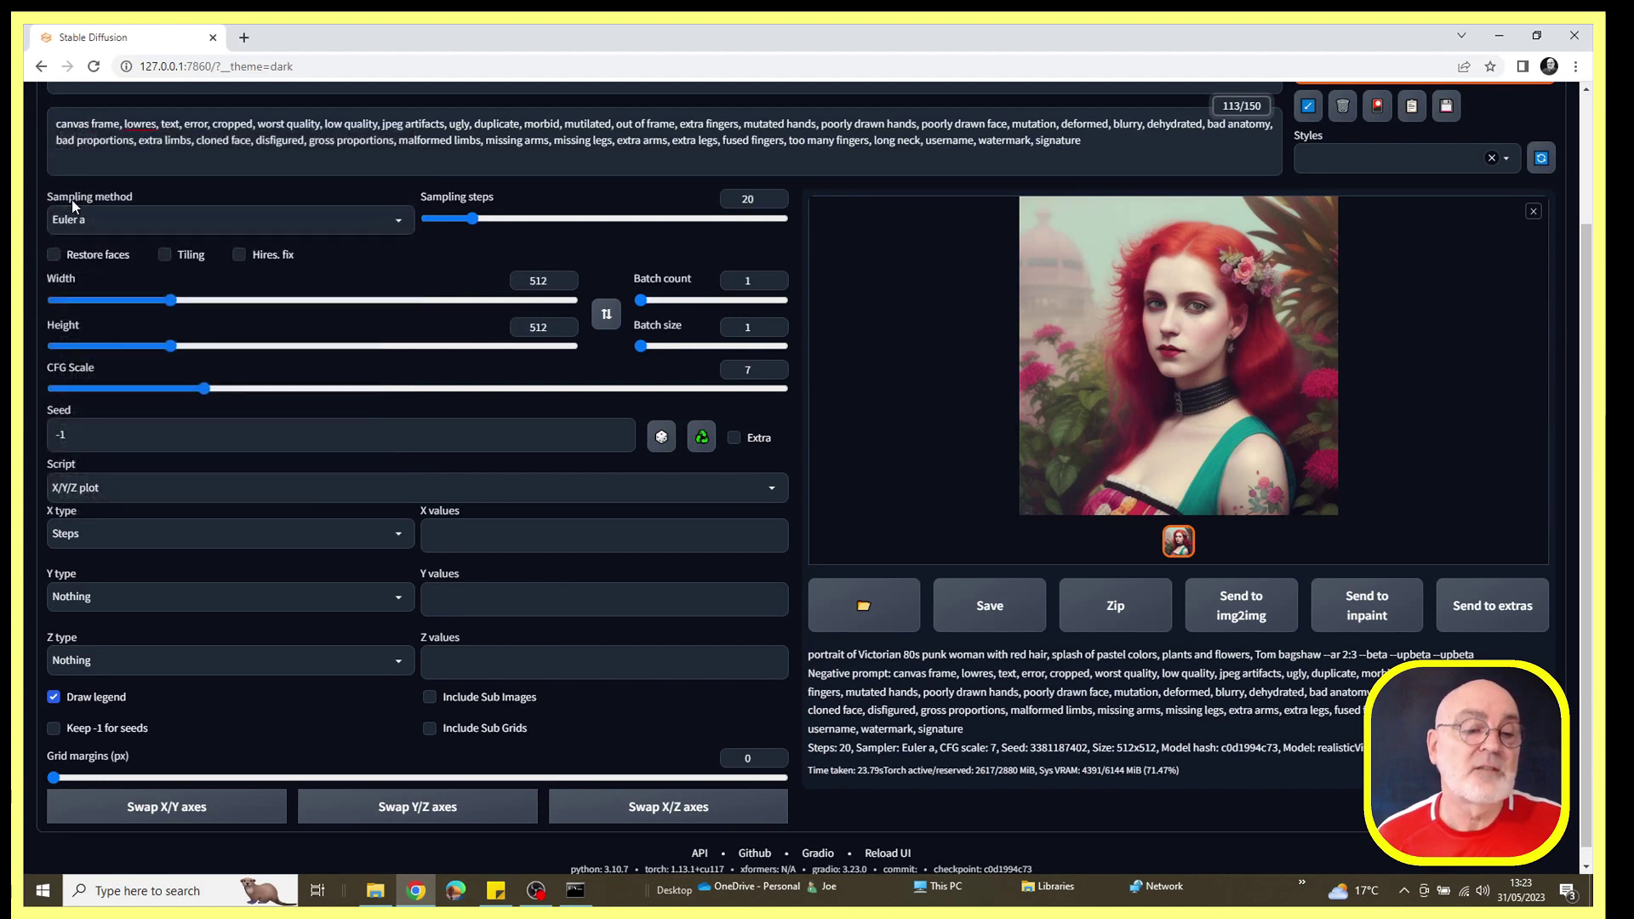
{"action": "left_click", "coordinate": [466, 540]}
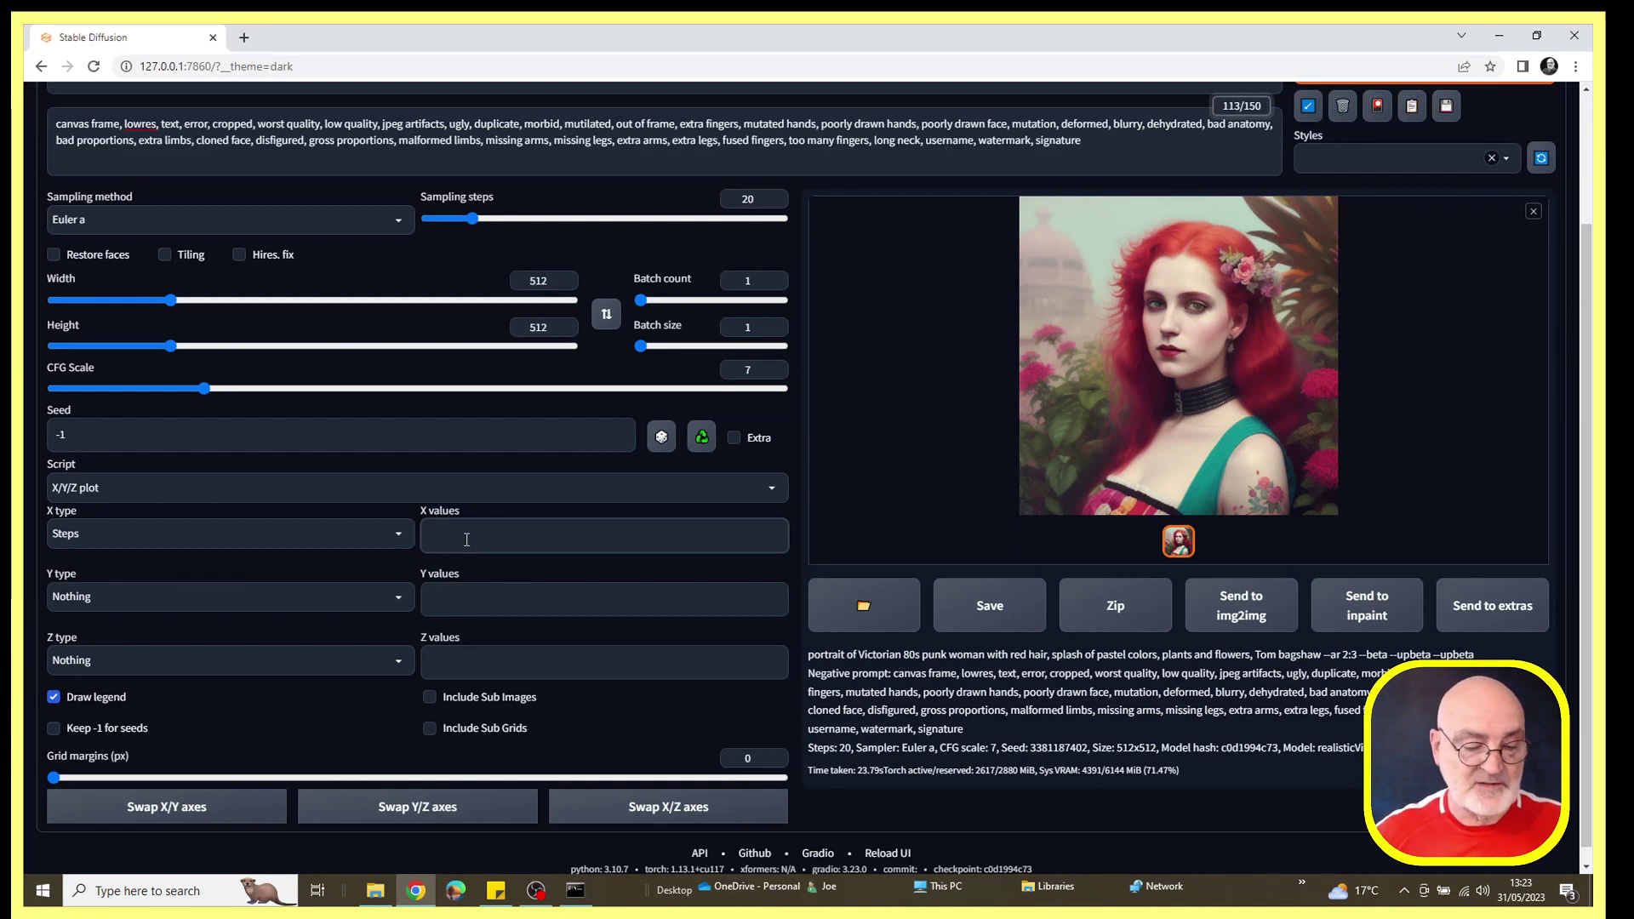
{"action": "type", "text": "- 50"}
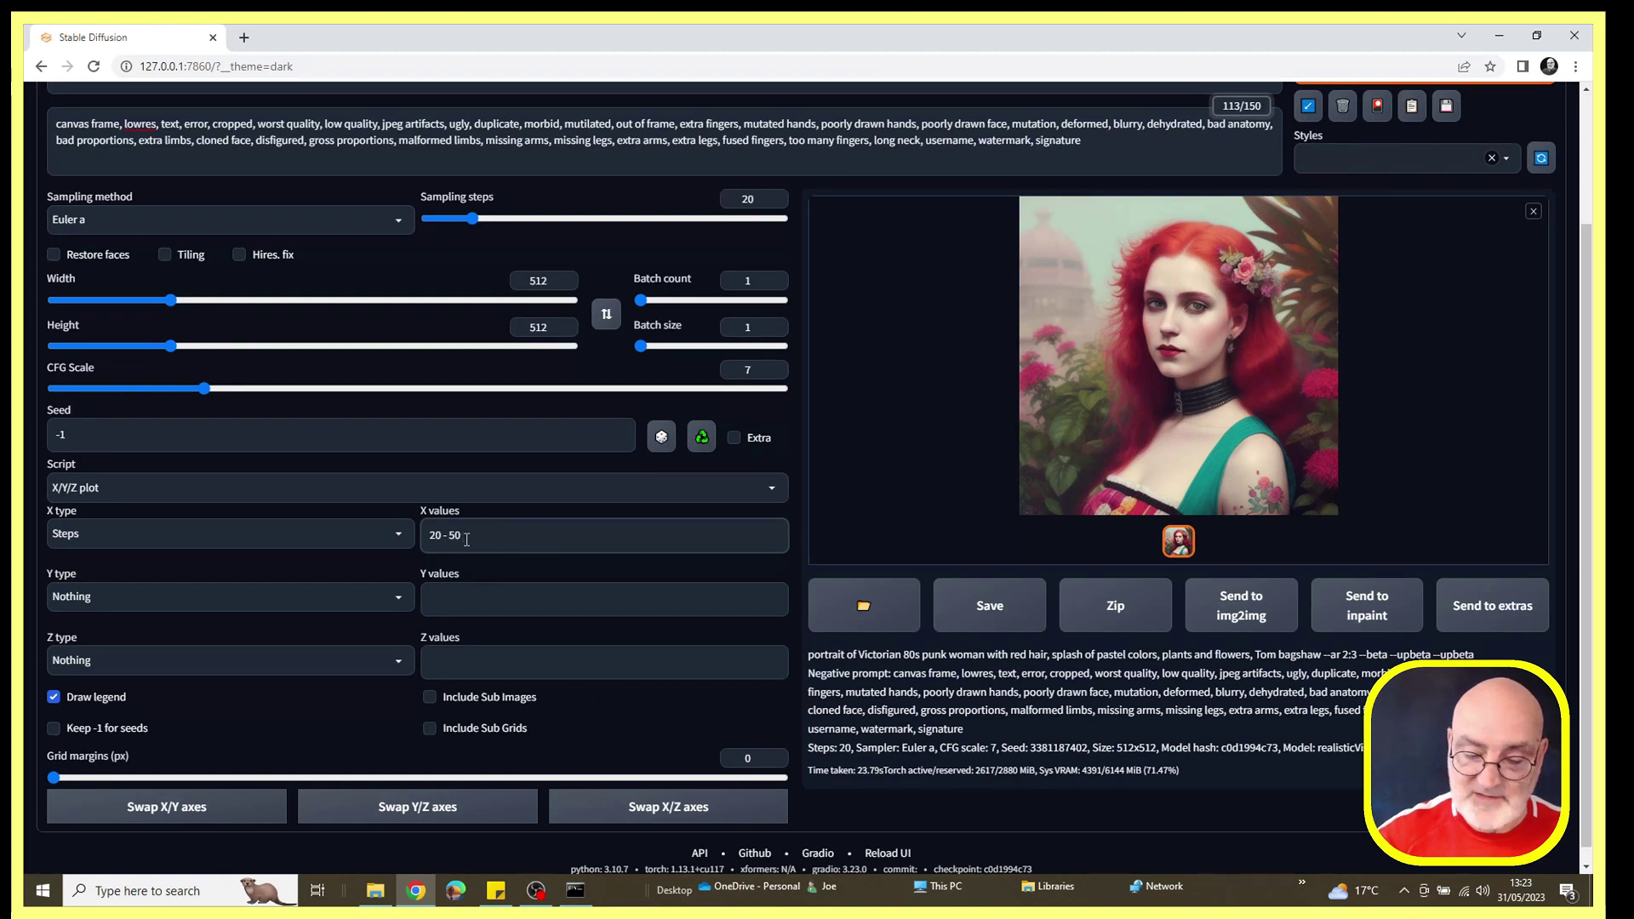
{"action": "type", "text": "(+10"}
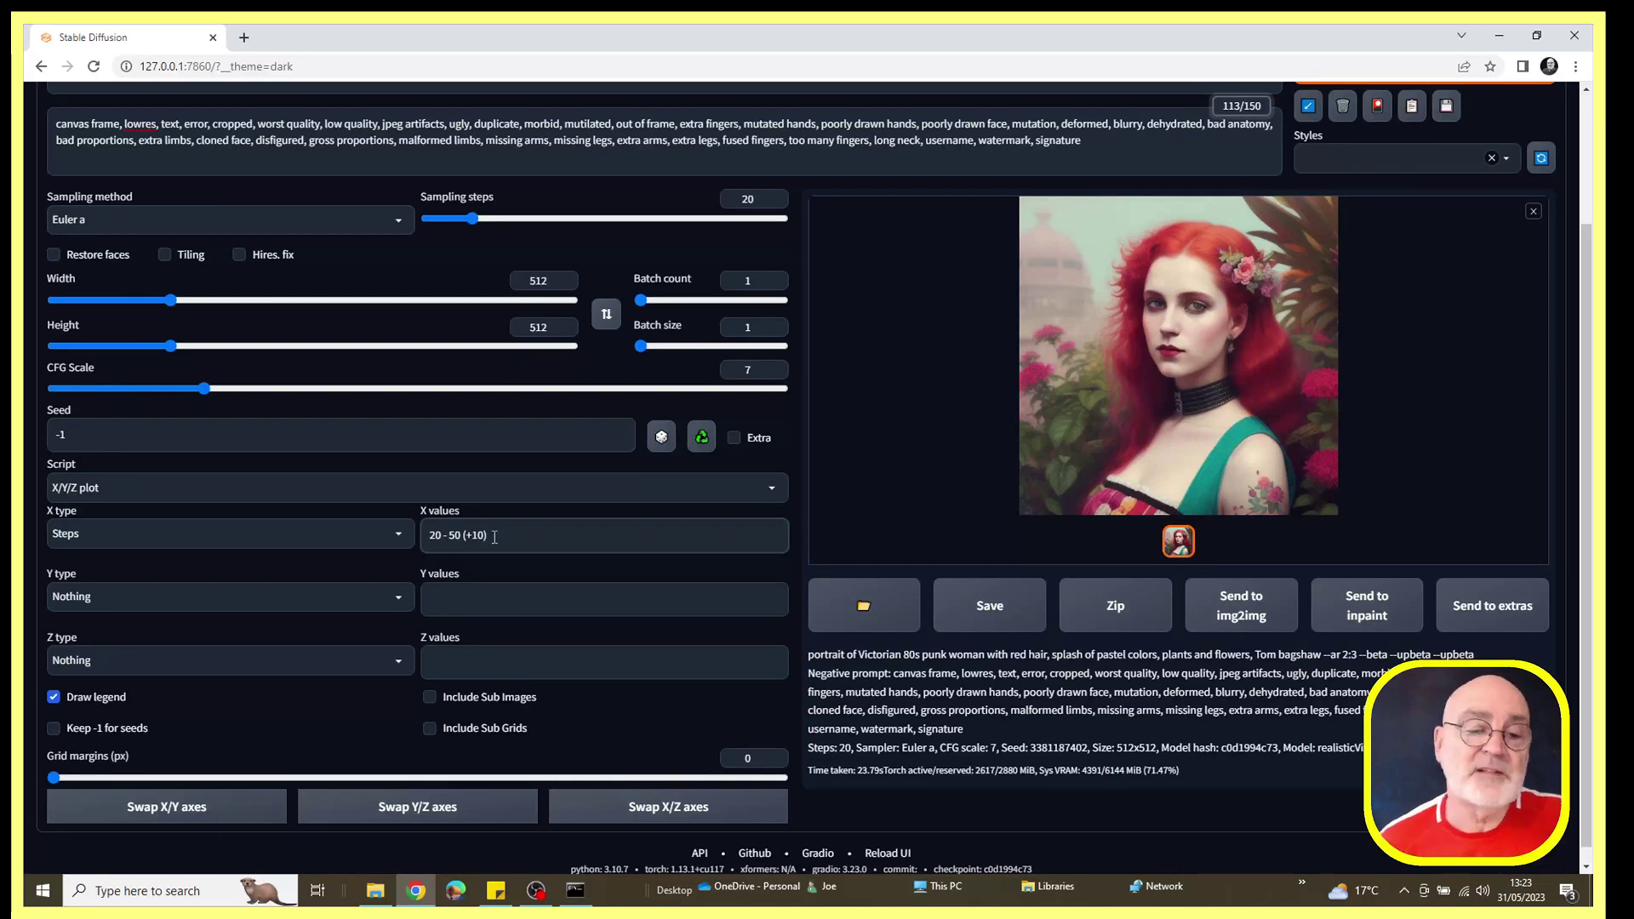
{"action": "key", "text": "ctrl+a"}
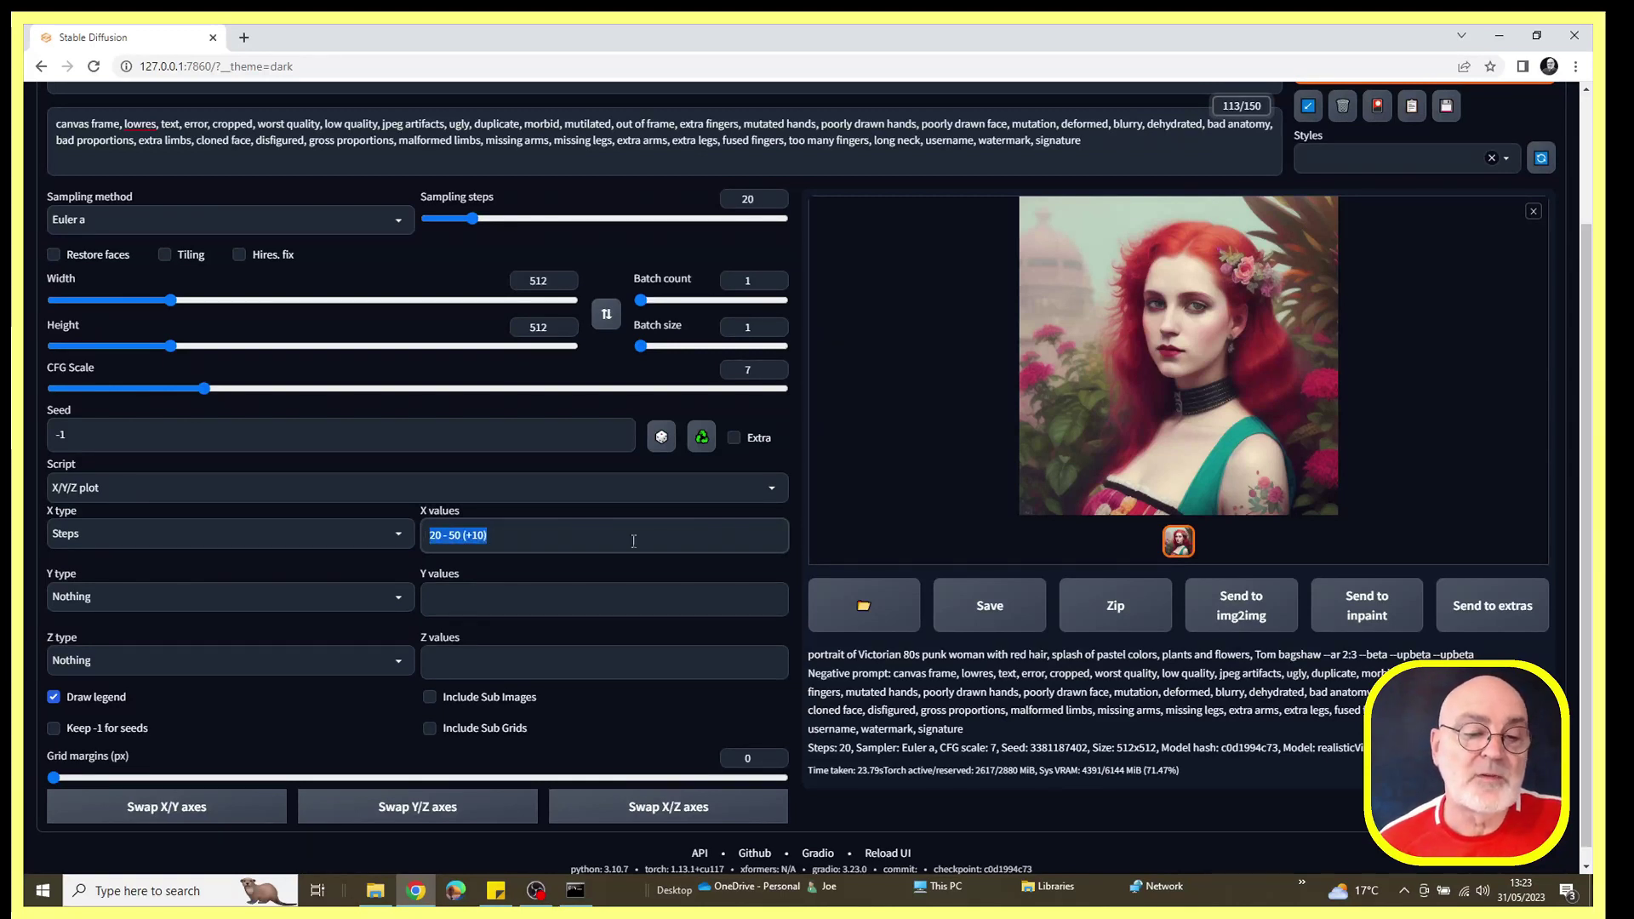
{"action": "left_click", "coordinate": [505, 533]}
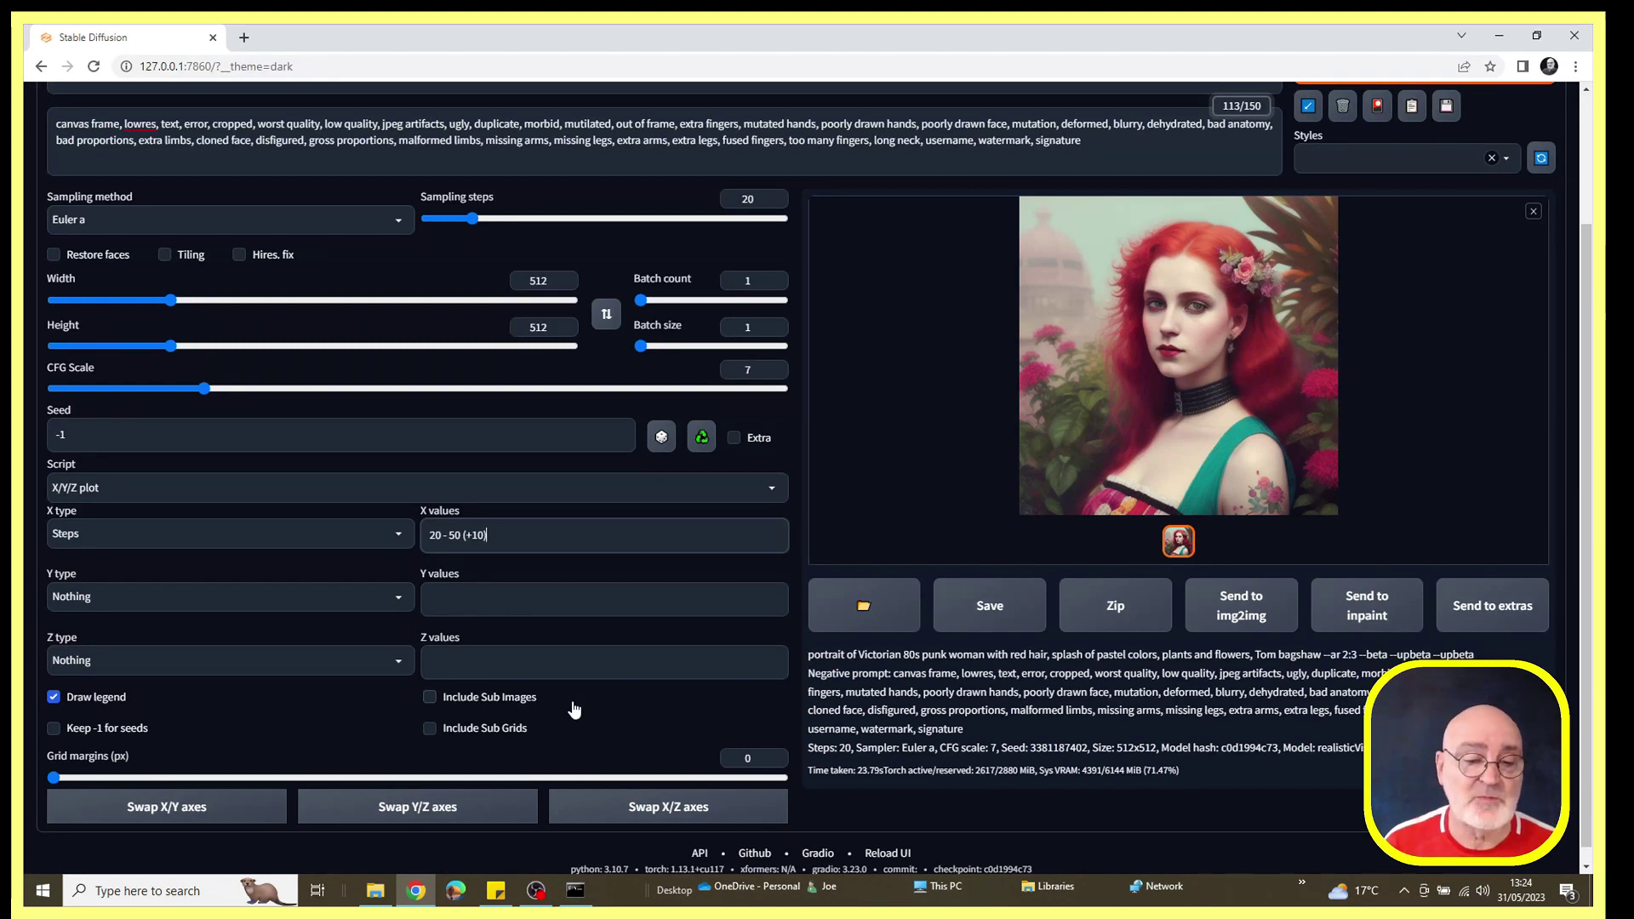
Step: Enable Include Sub Images and Include Sub Grids for the X/Y/Z plot output
{"action": "left_click", "coordinate": [427, 698]}
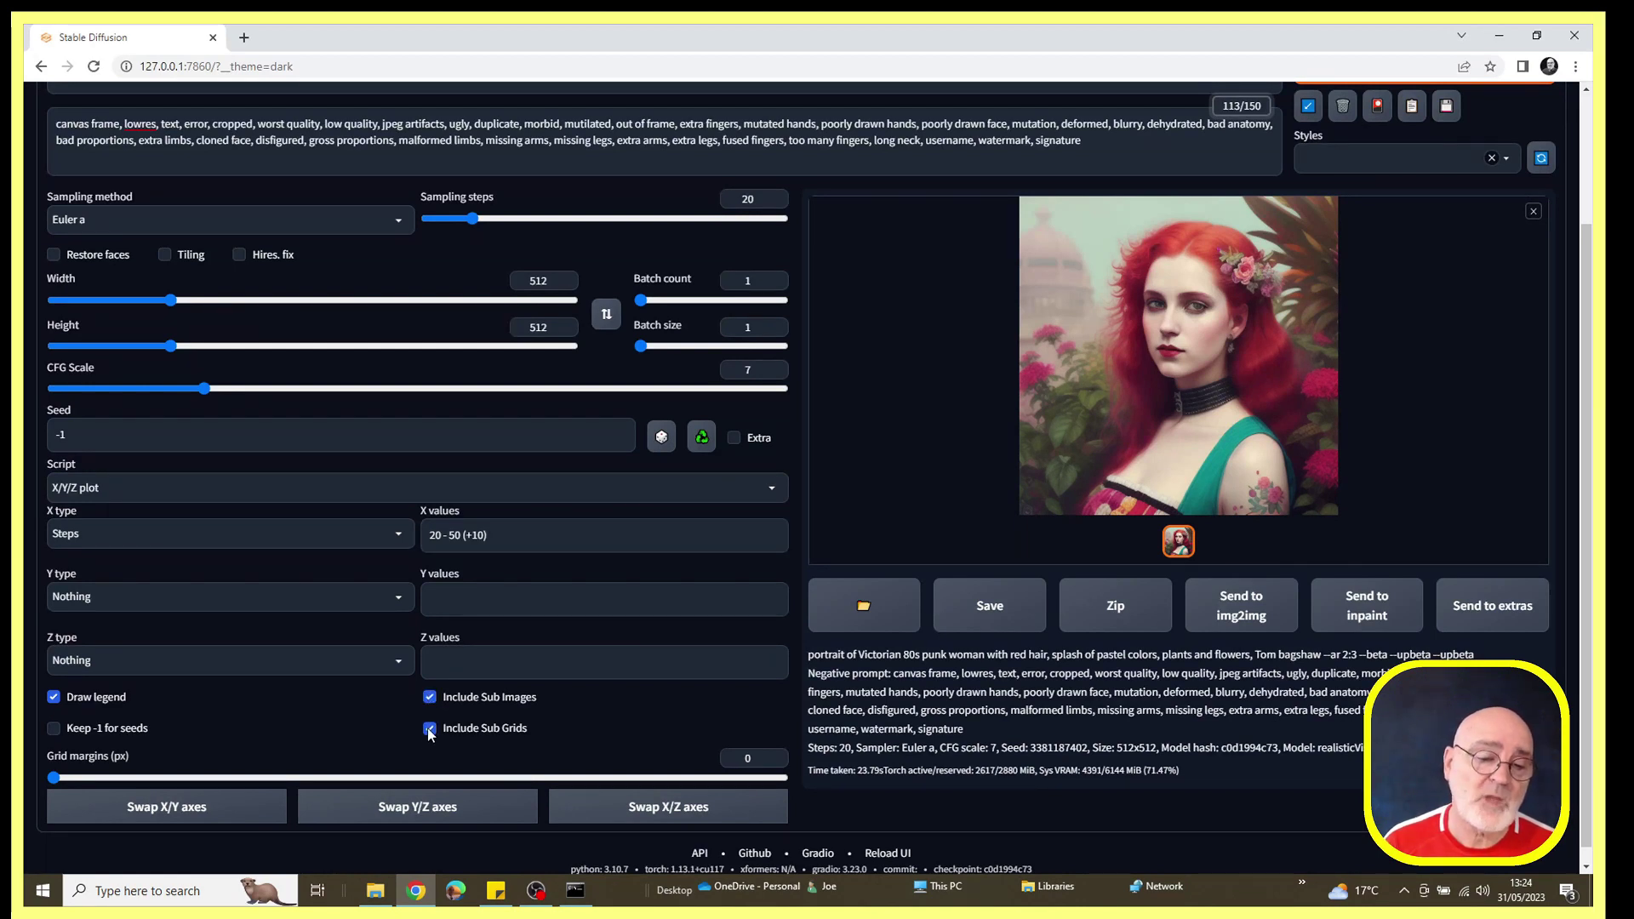
{"action": "left_click", "coordinate": [428, 730]}
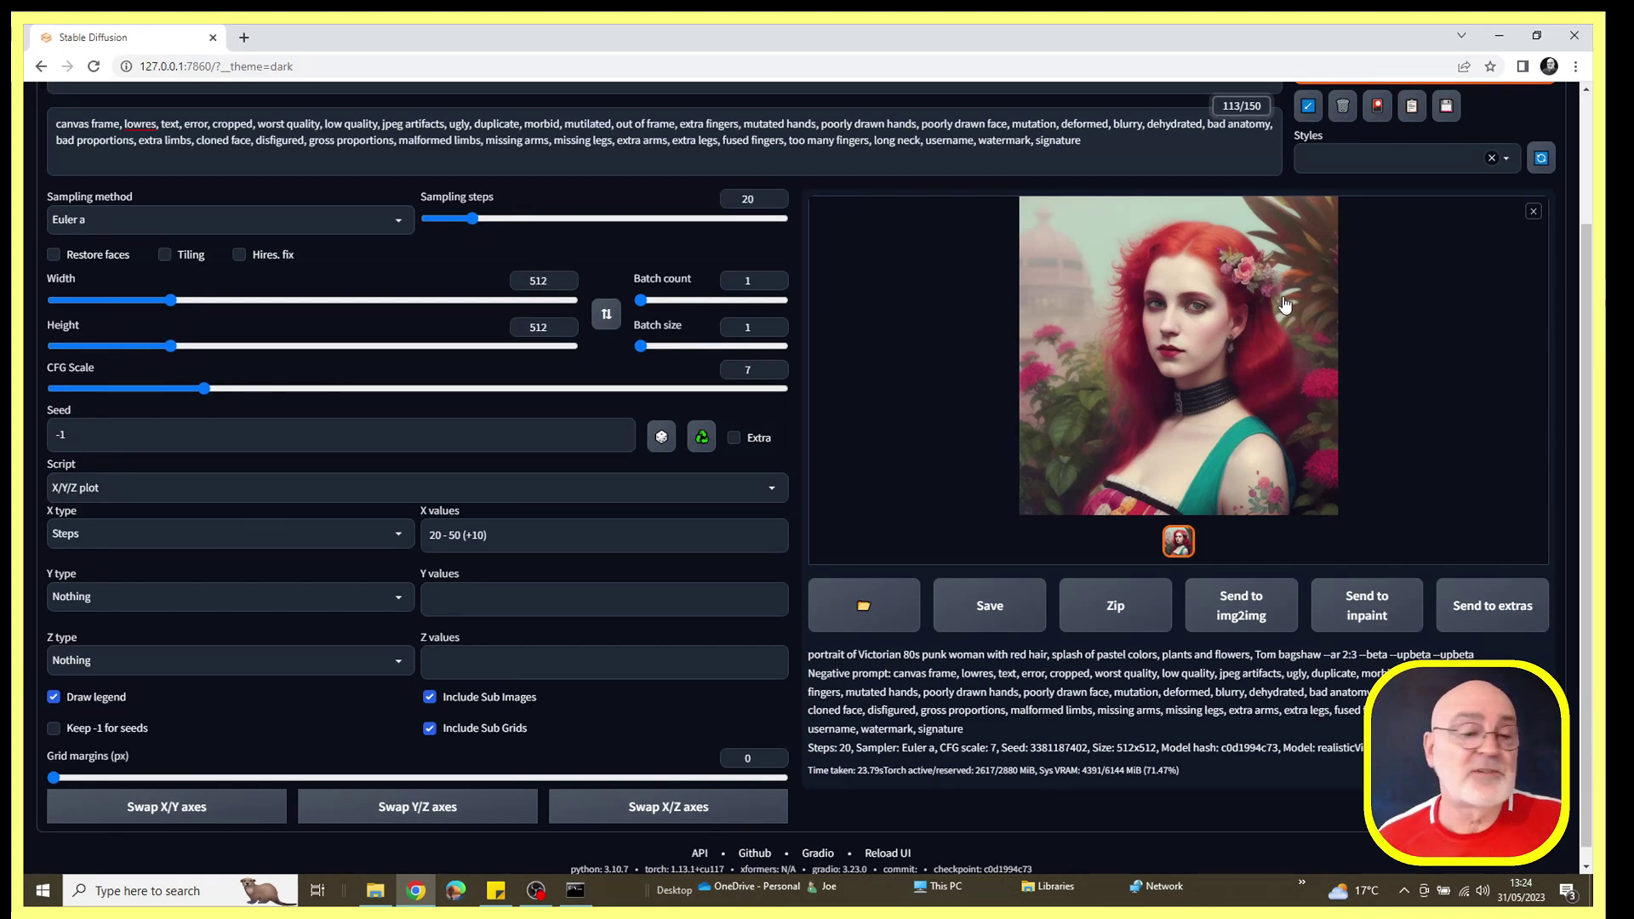
{"action": "scroll", "coordinate": [374, 206], "scroll_direction": "up", "scroll_amount": 2}
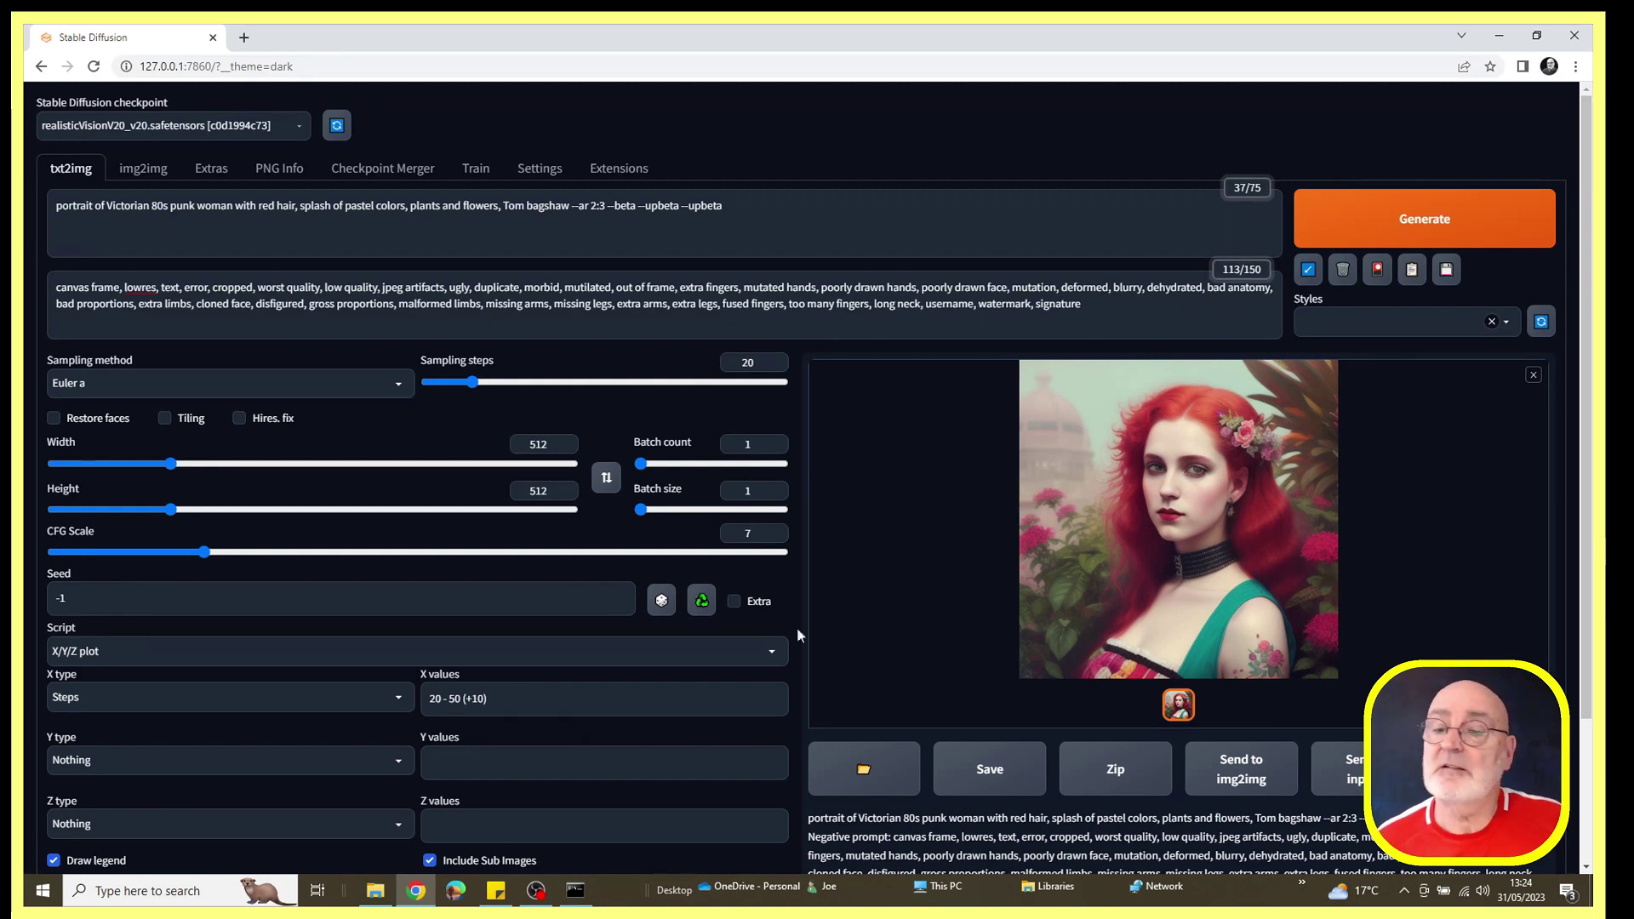
Step: Generate the portrait grid comparing Steps 20, 30, 40 and 50
{"action": "left_click", "coordinate": [1425, 224]}
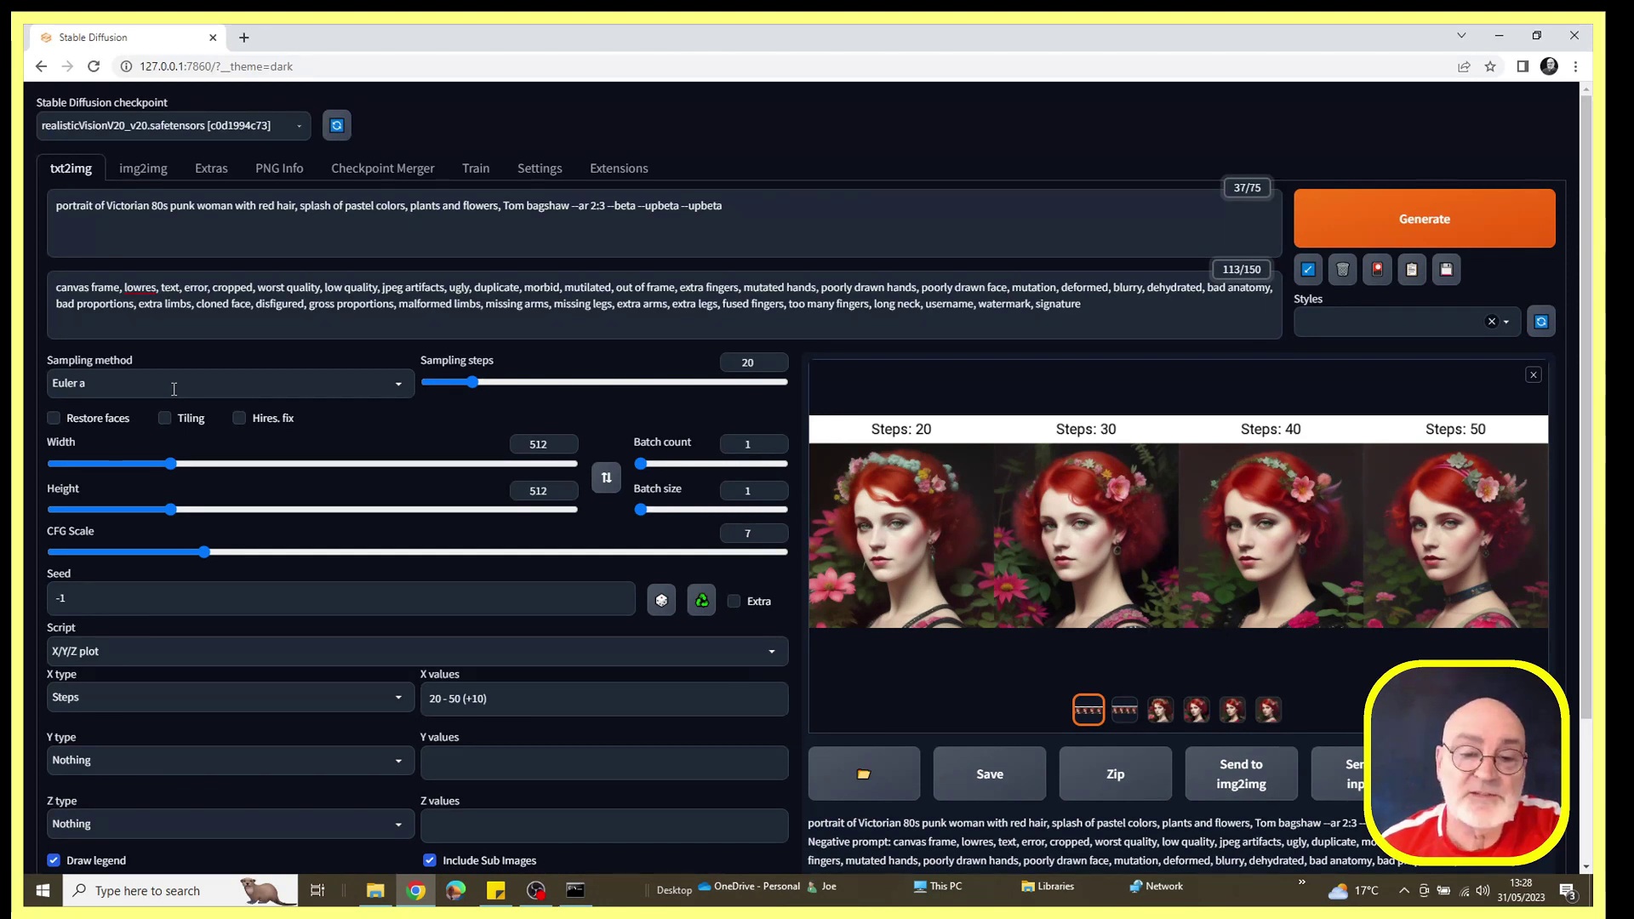
{"action": "left_click", "coordinate": [1090, 546]}
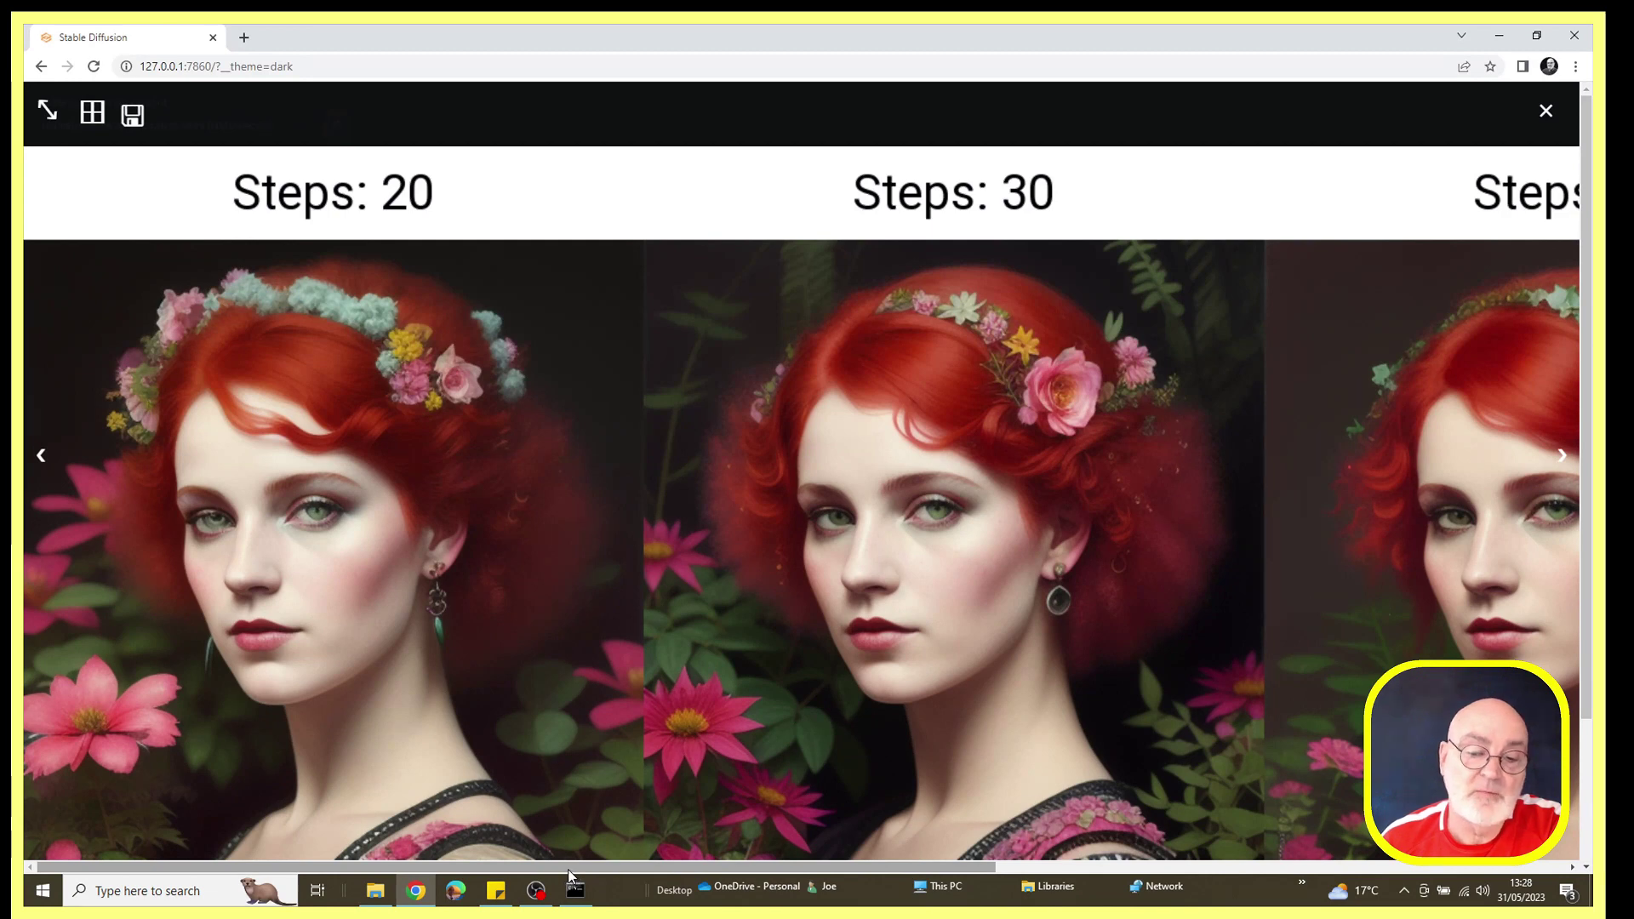
{"action": "left_click_drag", "start_coordinate": [569, 869], "coordinate": [1283, 902]}
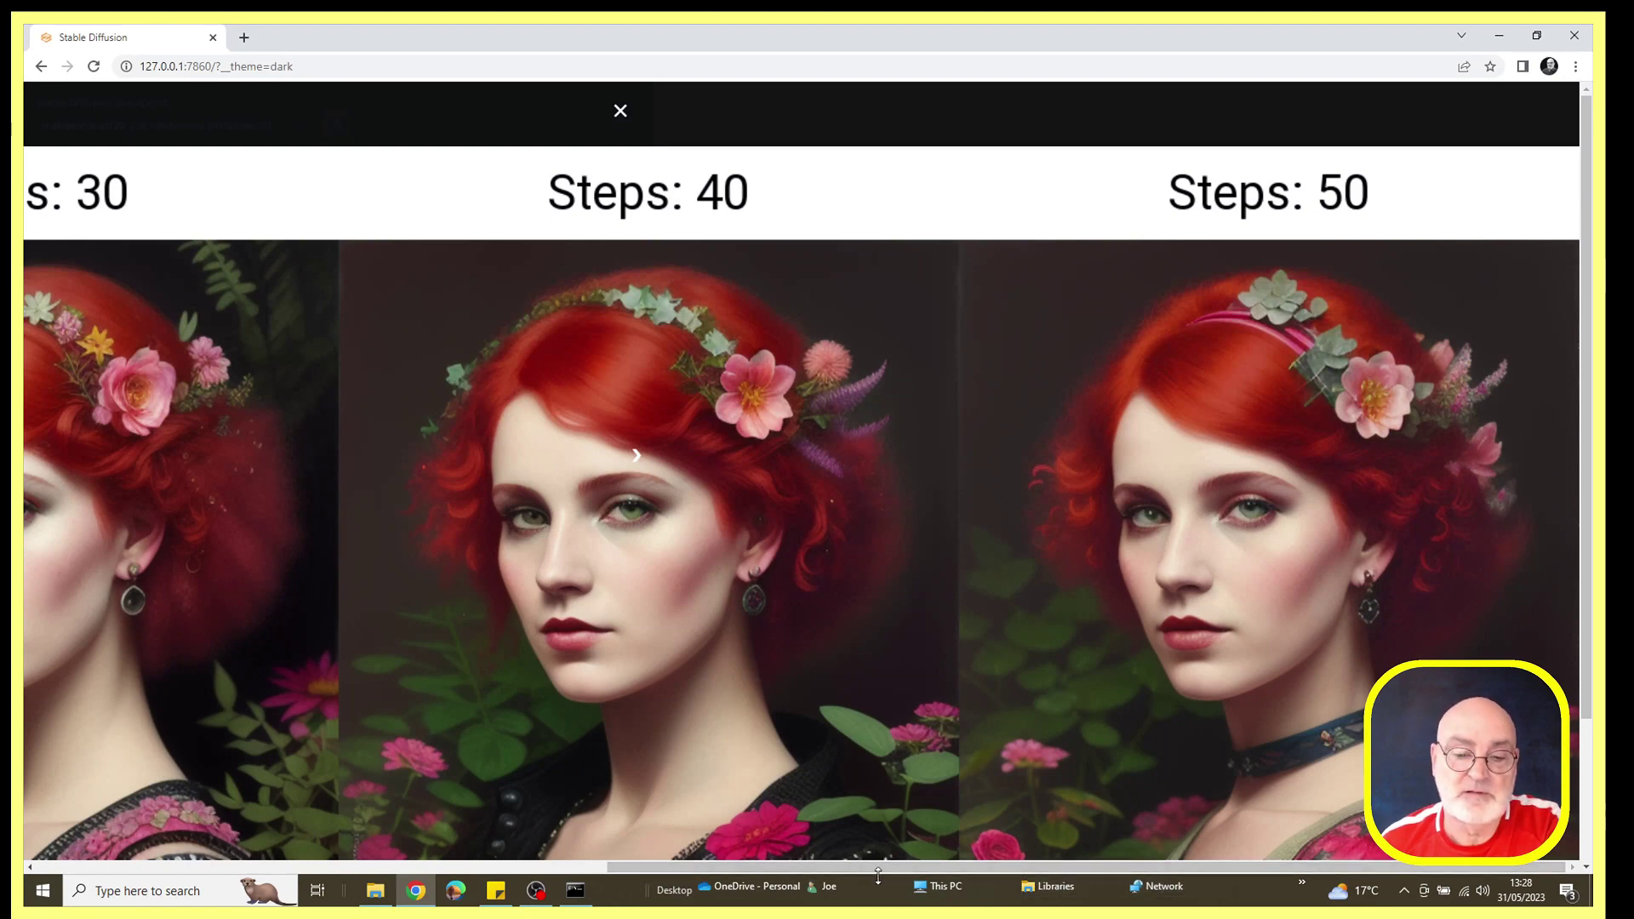
{"action": "left_click_drag", "start_coordinate": [833, 864], "coordinate": [263, 865]}
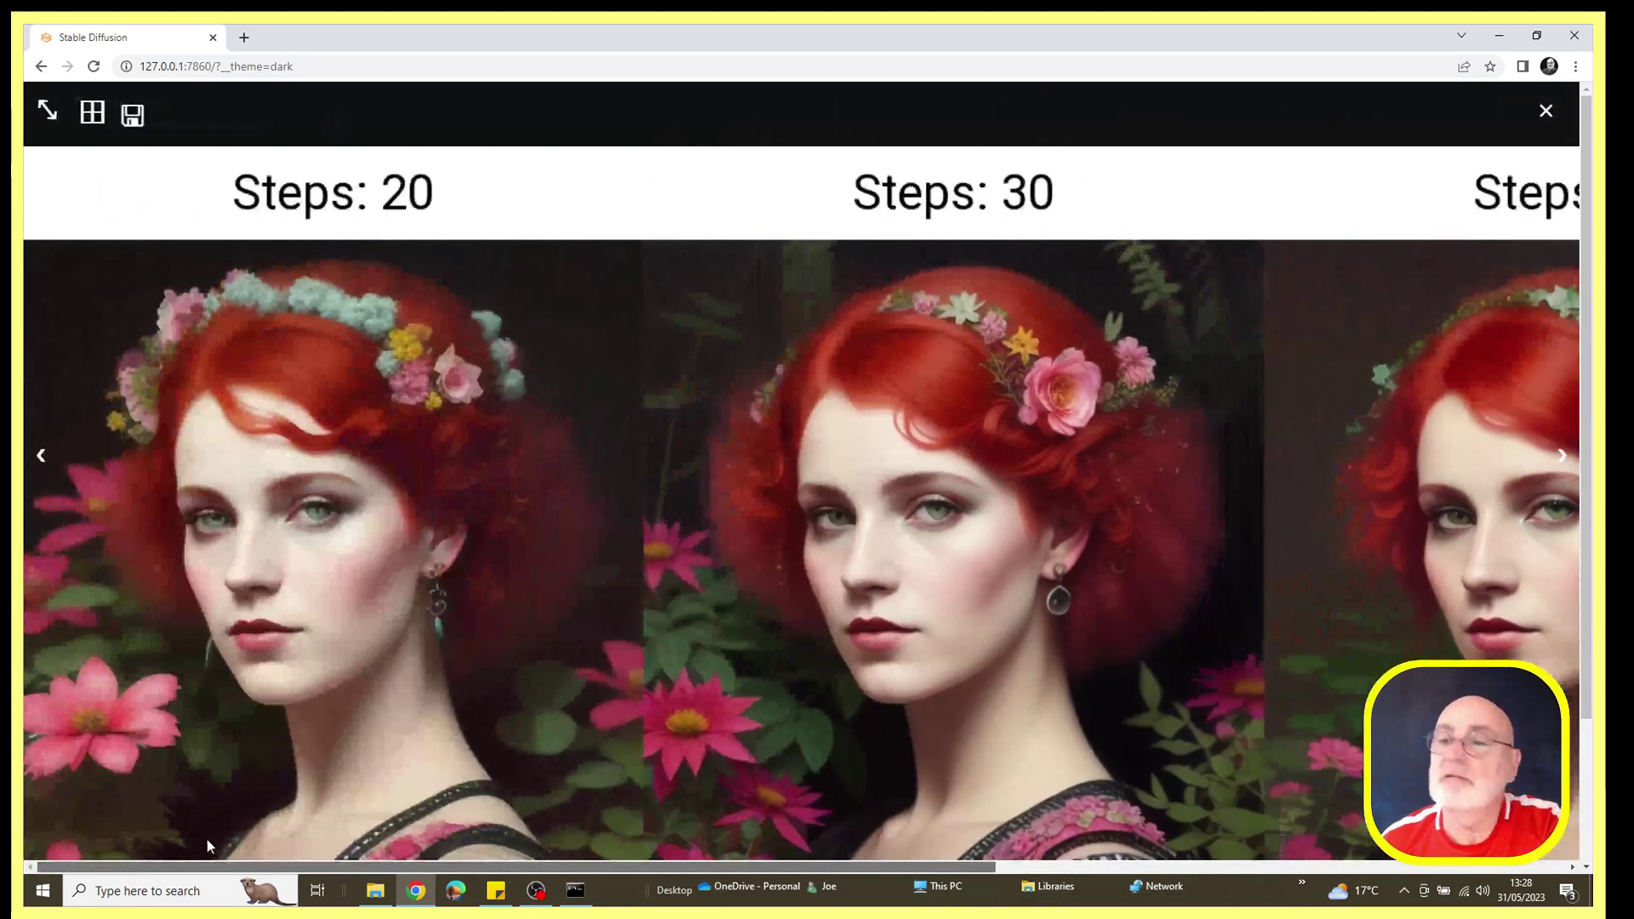
{"action": "left_click", "coordinate": [1545, 112]}
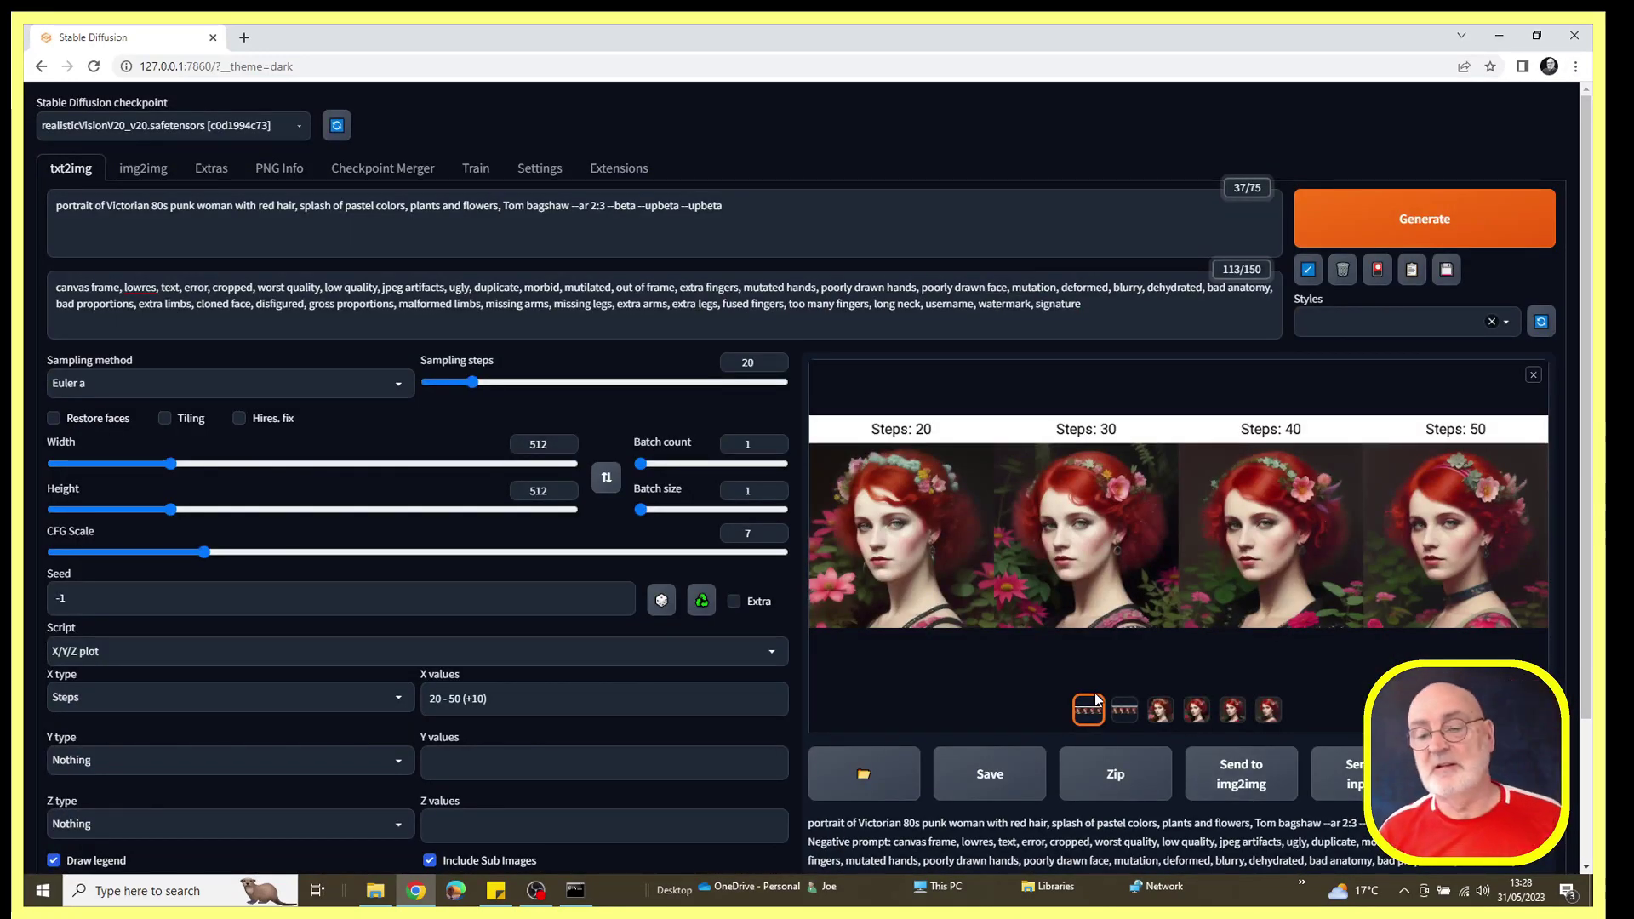
Step: Select the 20-step portrait thumbnail, view it full-size, then close the lightbox
{"action": "left_click", "coordinate": [1155, 720]}
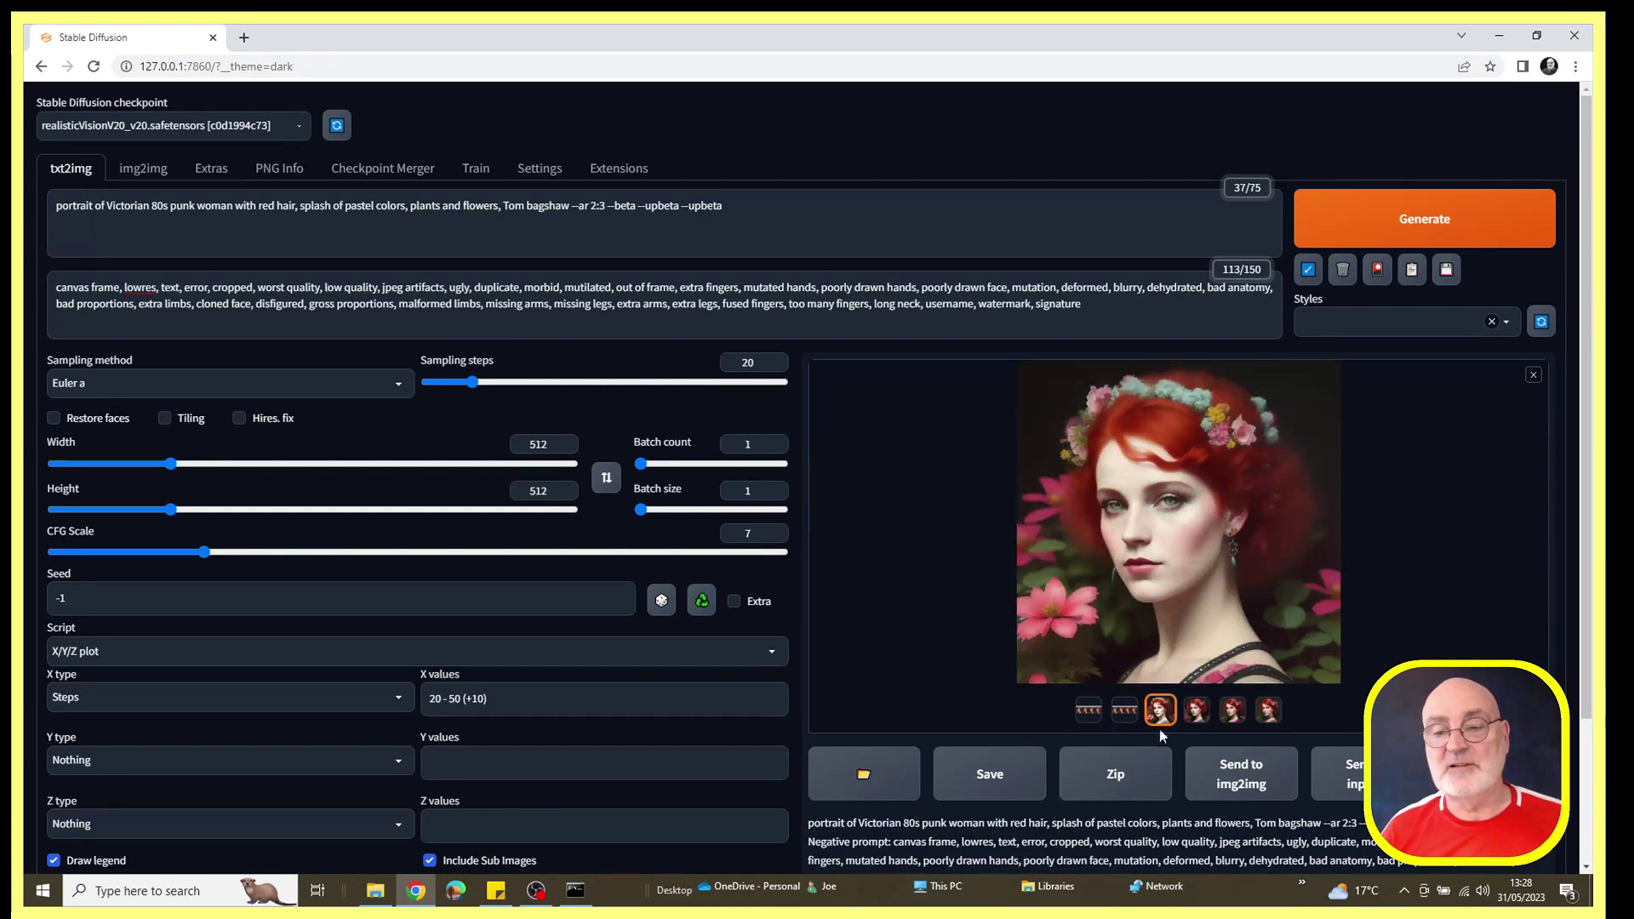
{"action": "left_click", "coordinate": [1140, 571]}
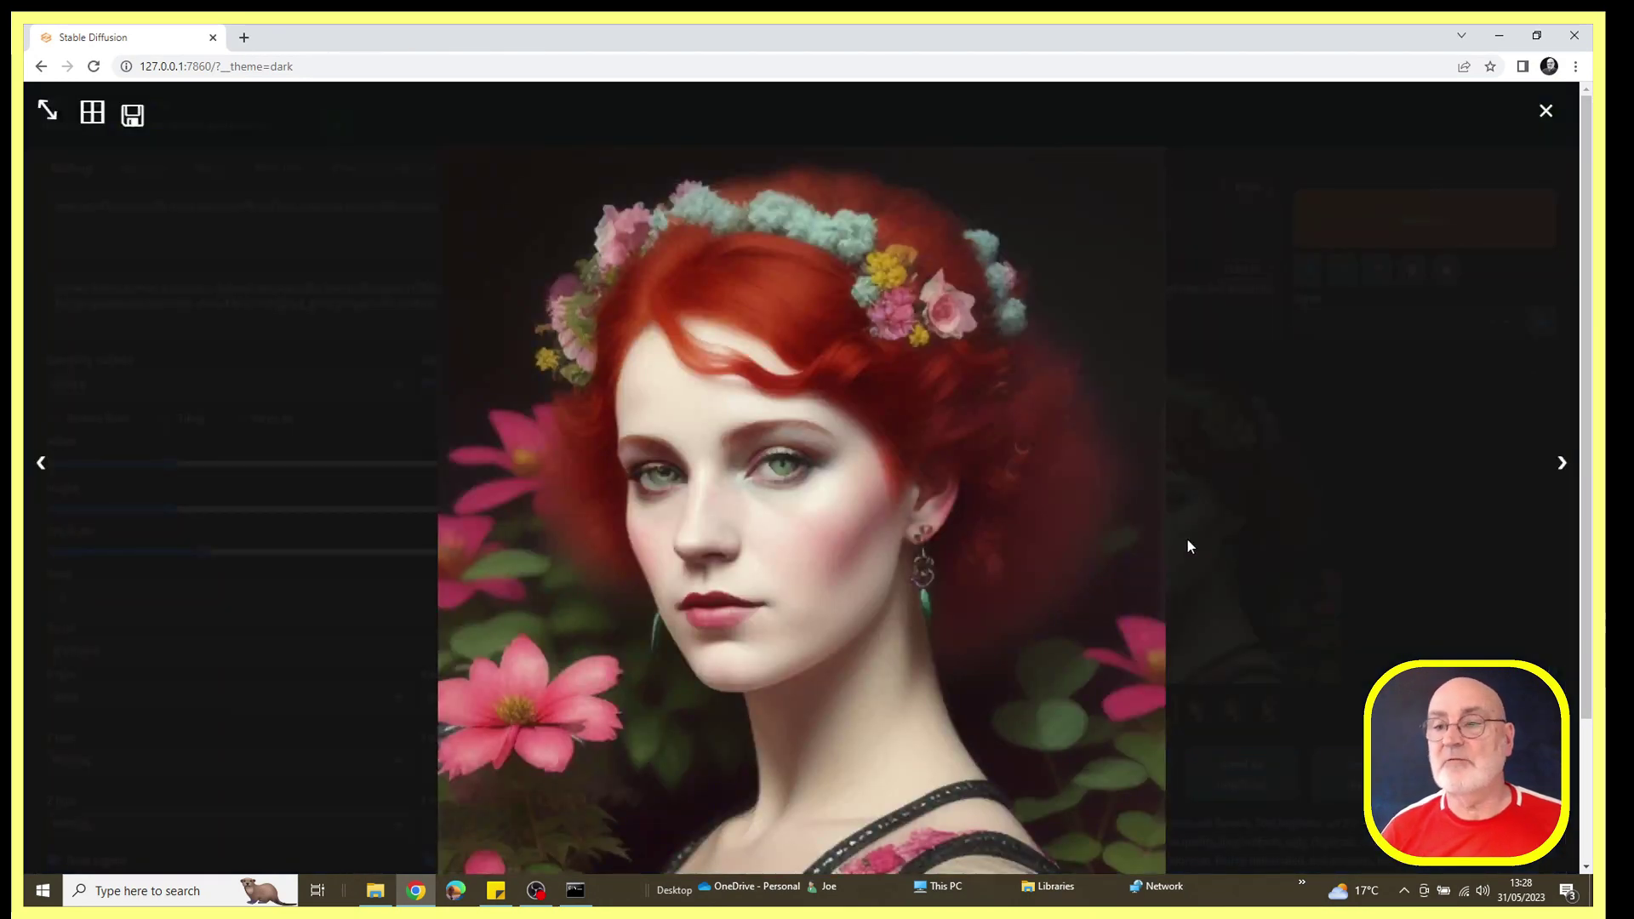
{"action": "left_click", "coordinate": [1545, 111]}
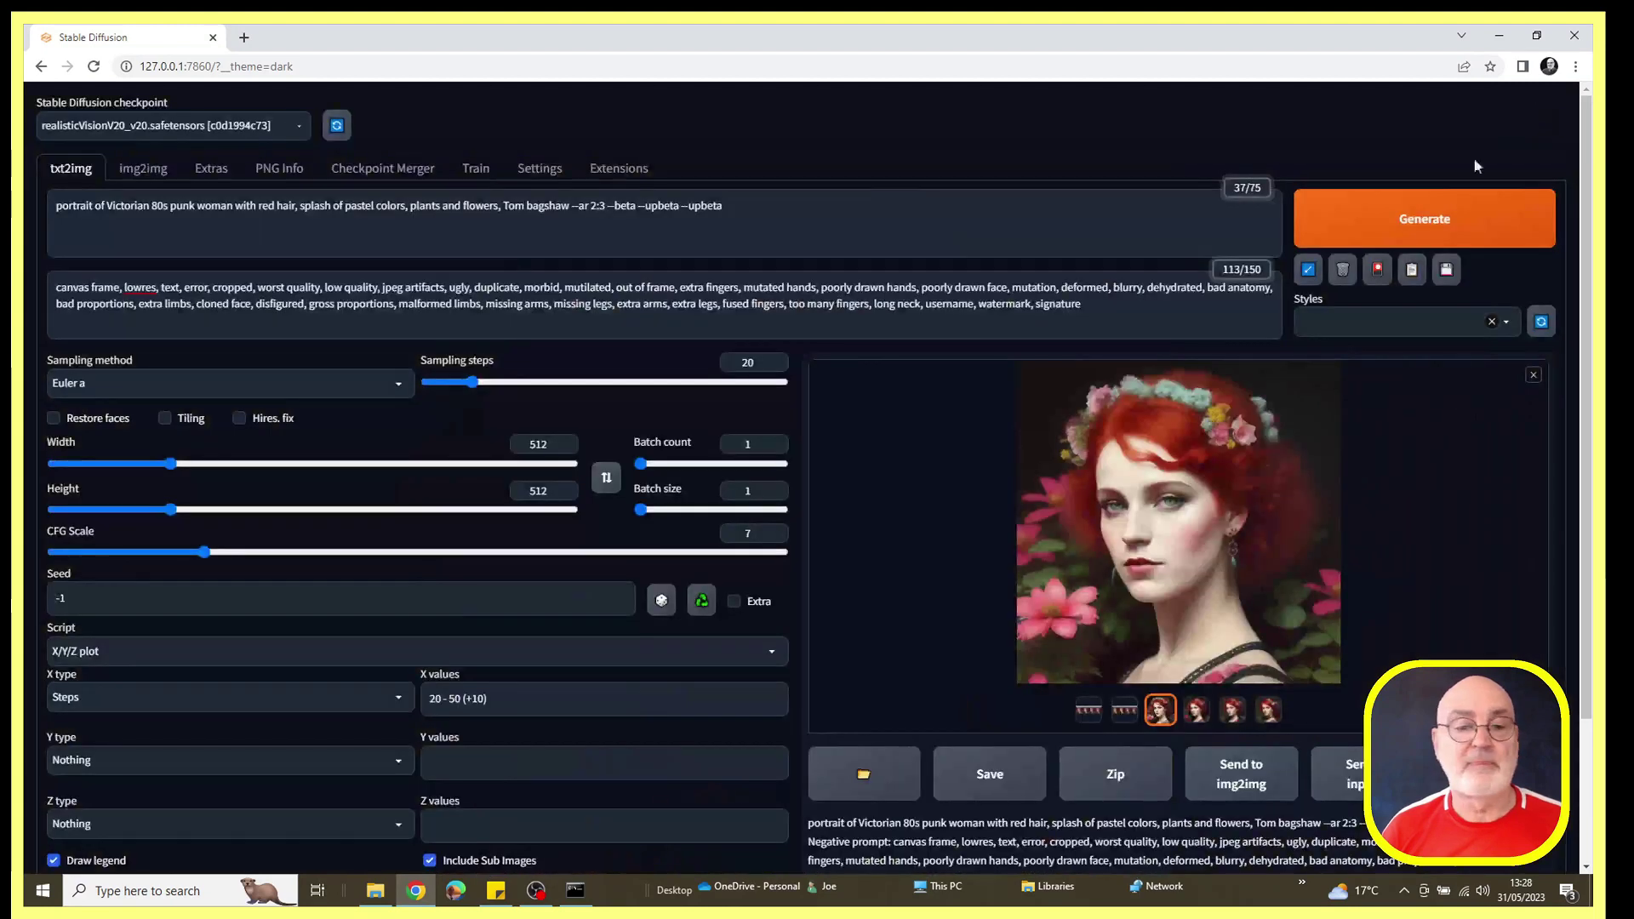
Step: Set the Y axis to Sampler with Euler a, DPM2, LMS Karras, DPM++ 2M Karras, UniPC
{"action": "left_click", "coordinate": [140, 762]}
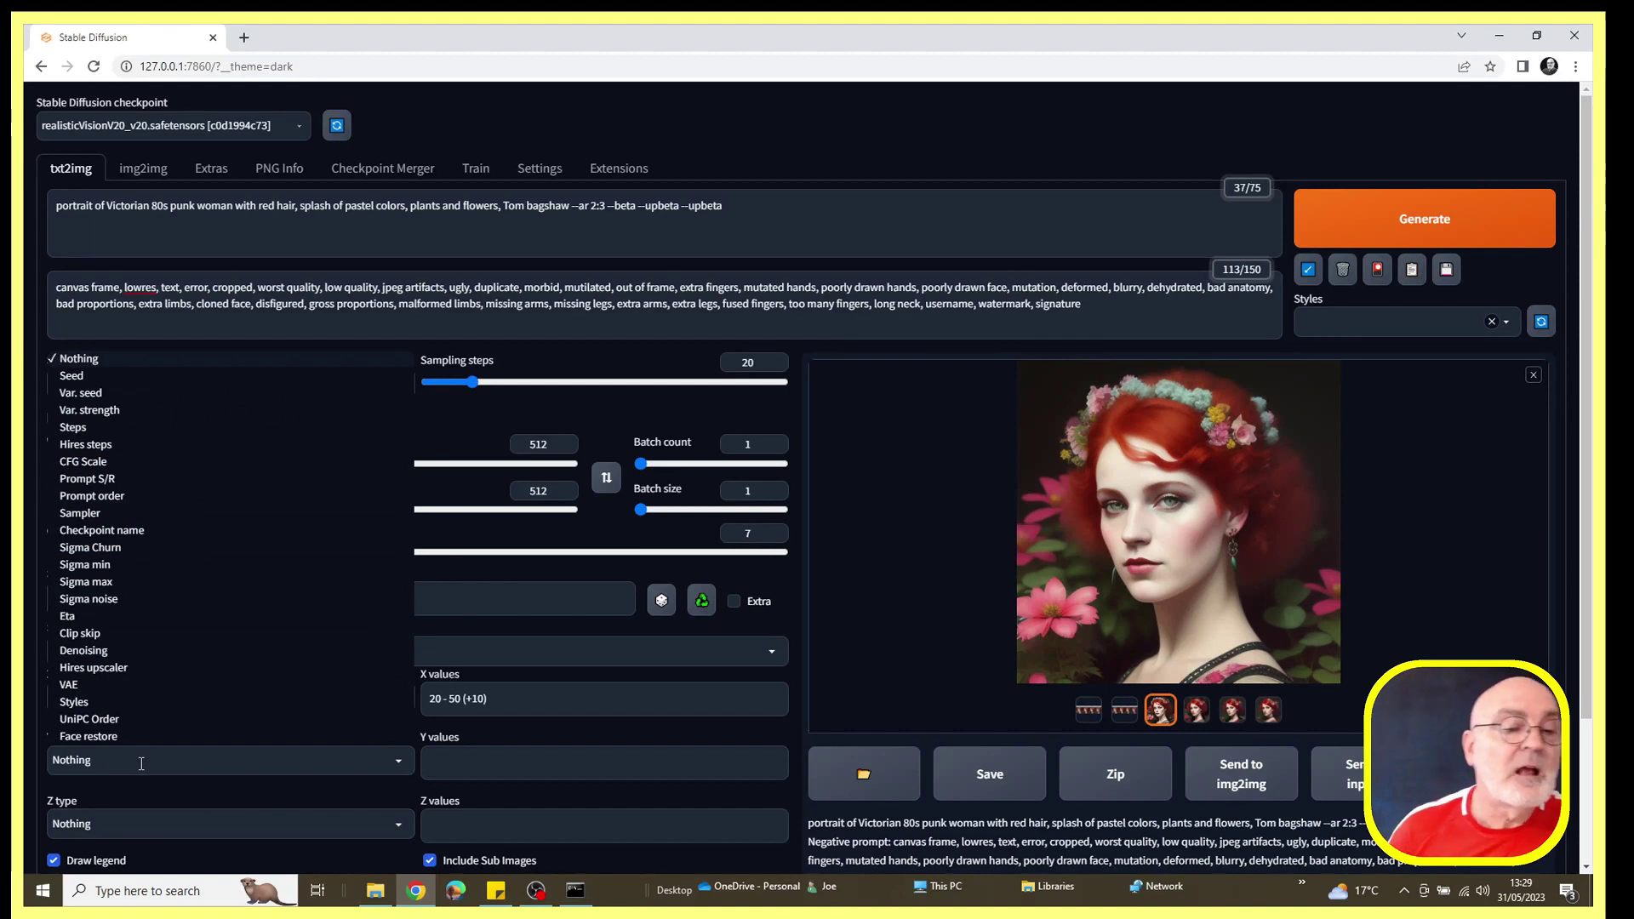
{"action": "left_click", "coordinate": [80, 513]}
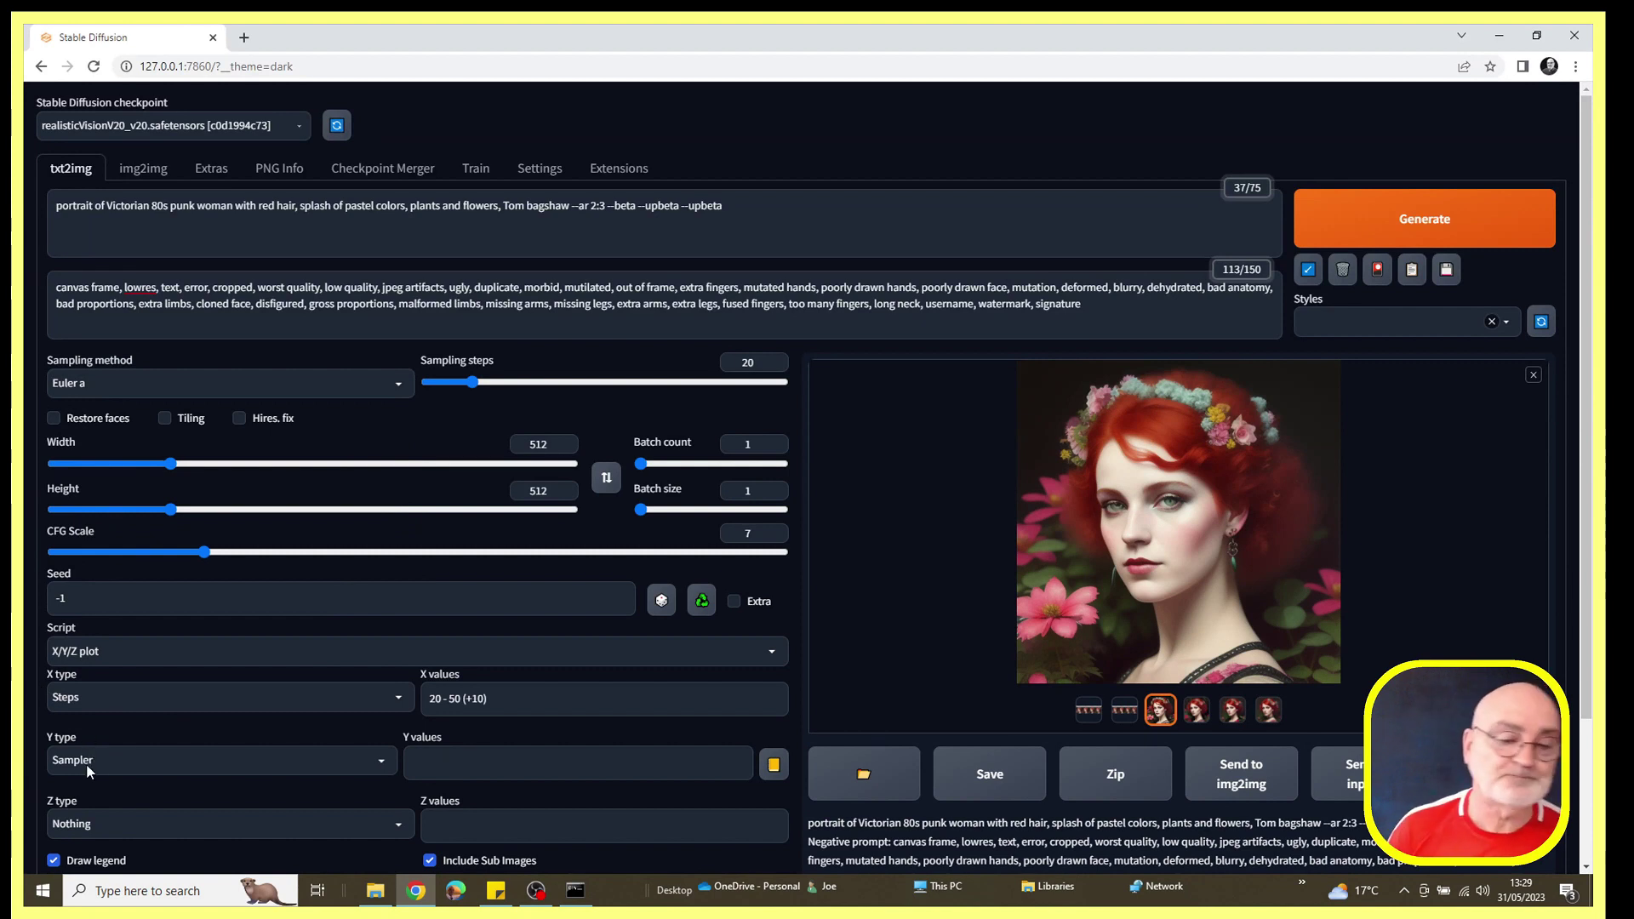
{"action": "left_click", "coordinate": [773, 770]}
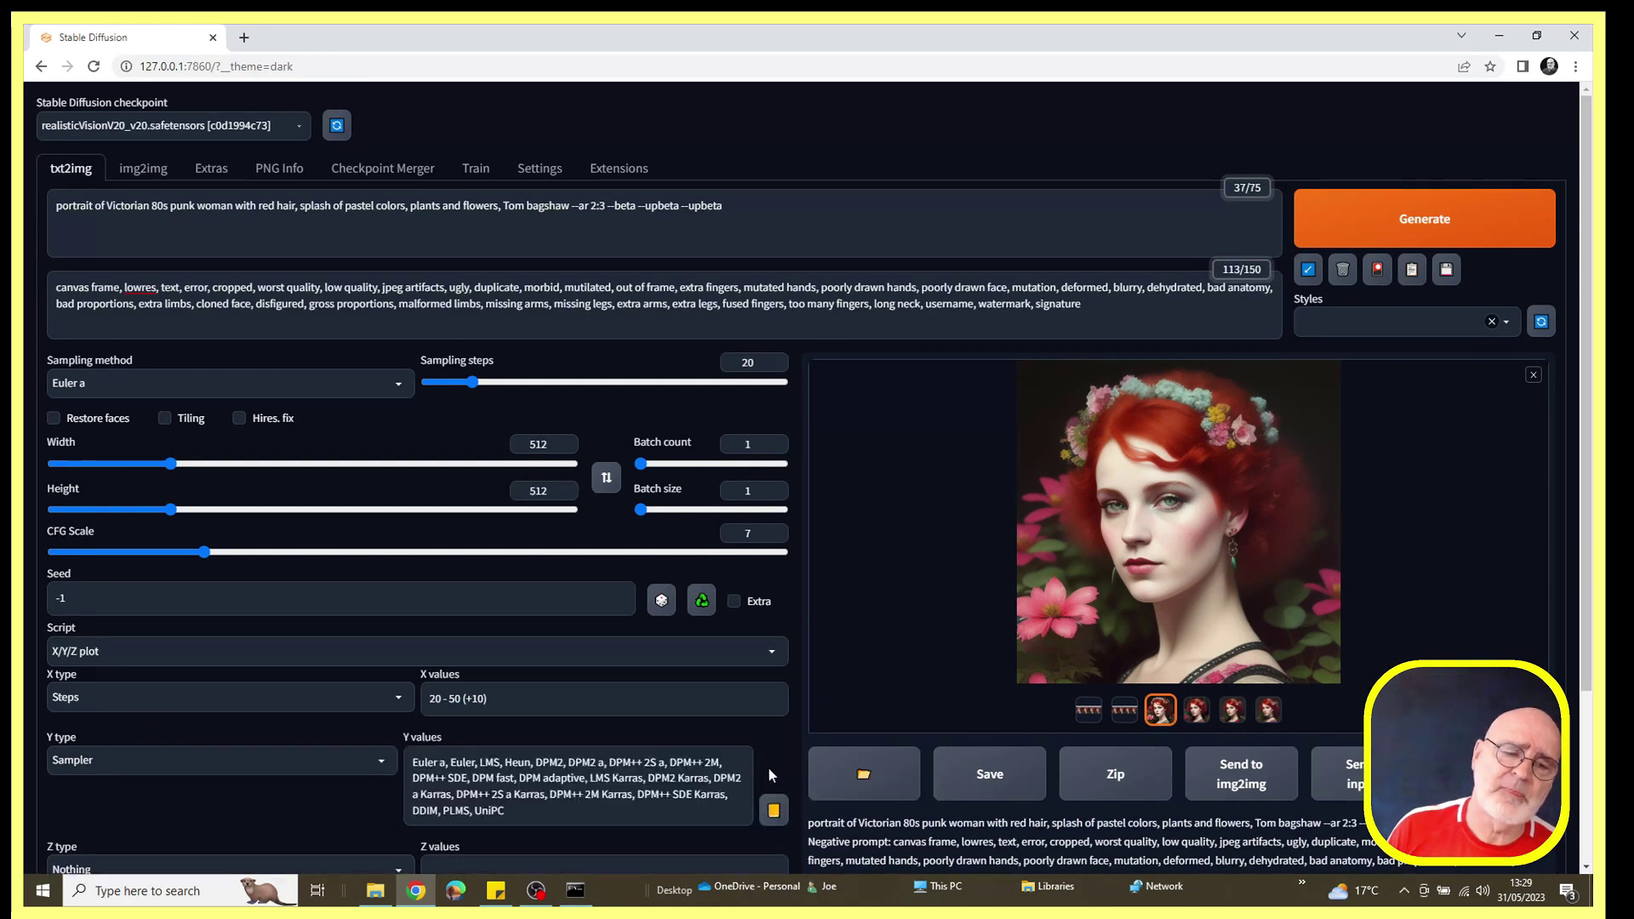
{"action": "left_click", "coordinate": [411, 763]}
{"action": "key", "text": "ctrl+a"}
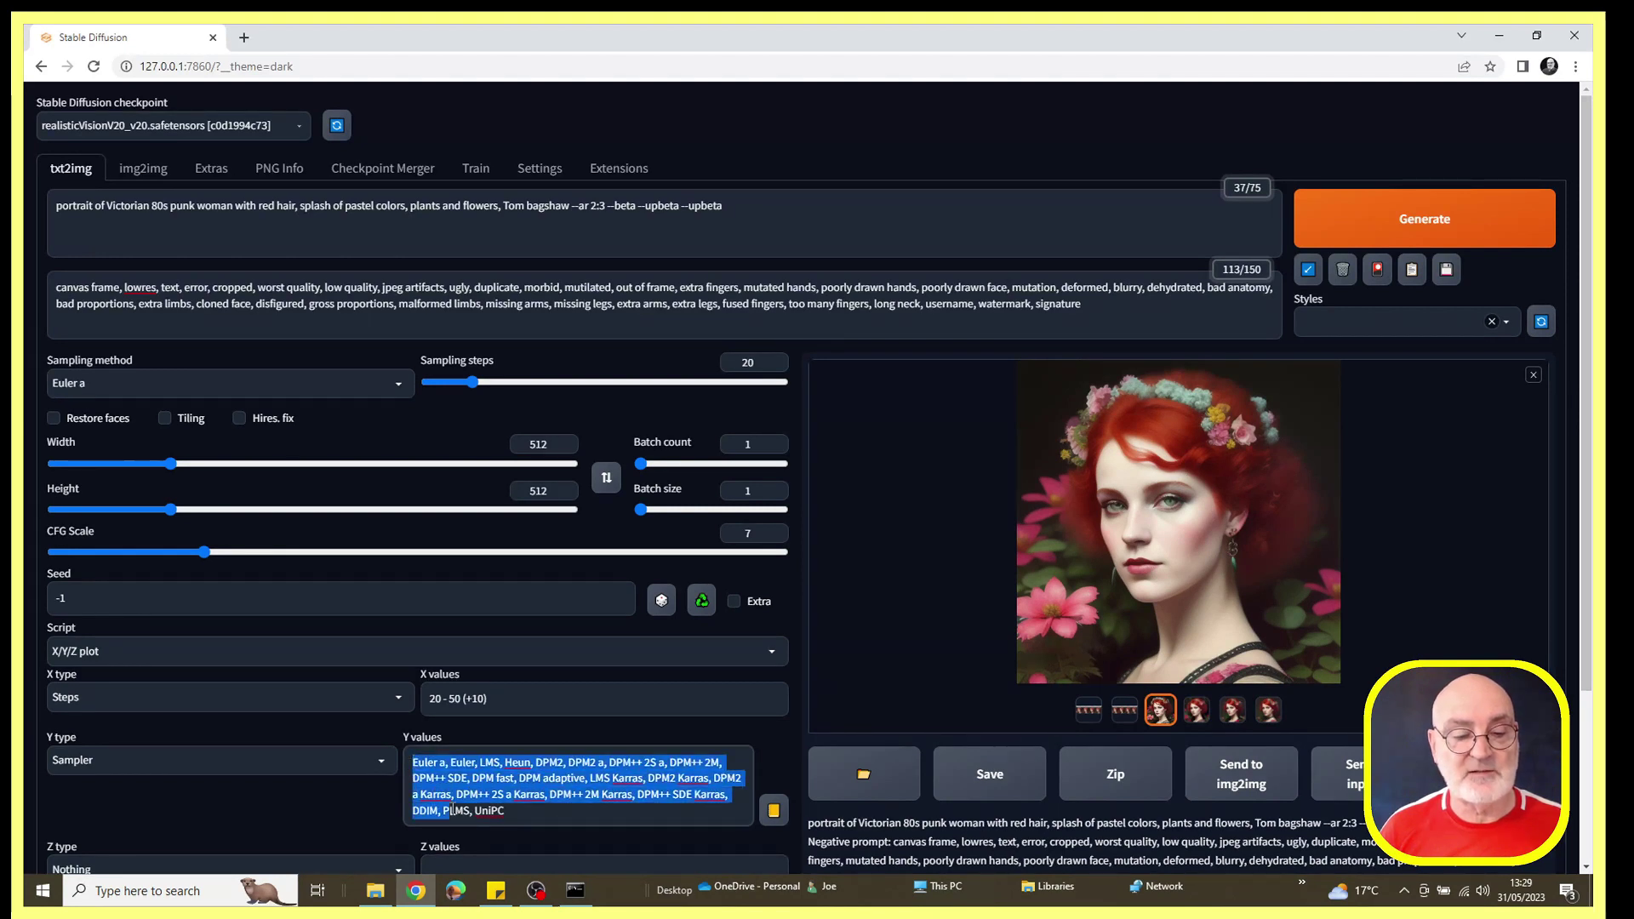
{"action": "left_click_drag", "start_coordinate": [460, 810], "coordinate": [507, 811]}
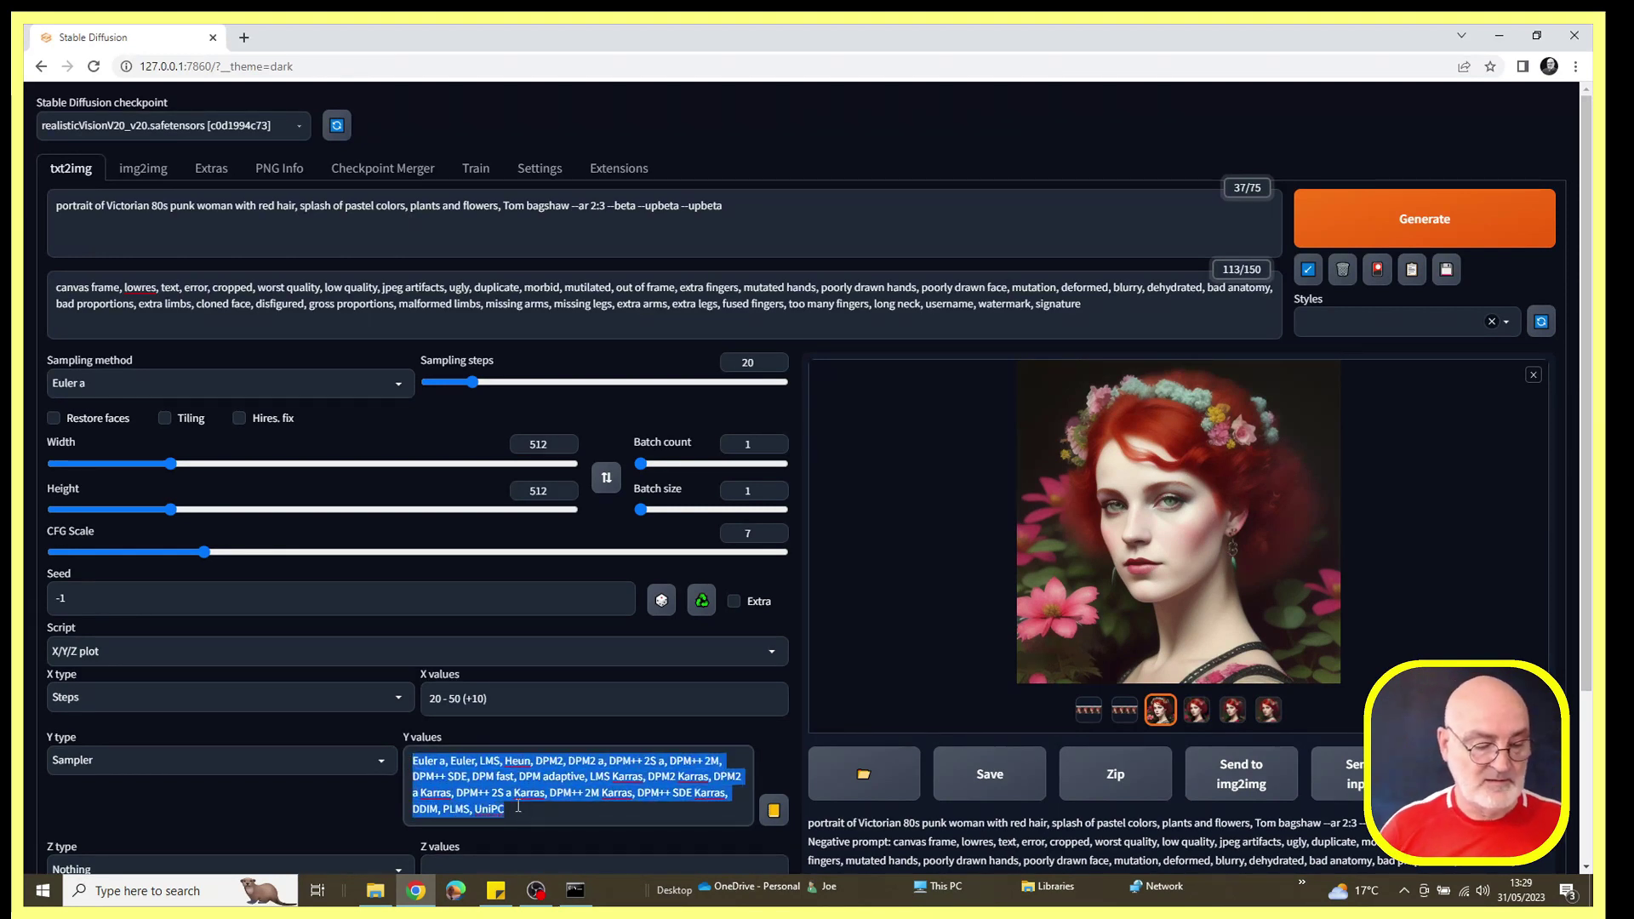
{"action": "type", "text": "Euler a, DPM2, LMS Karras, DPM++ 2M Karras,  UniPC"}
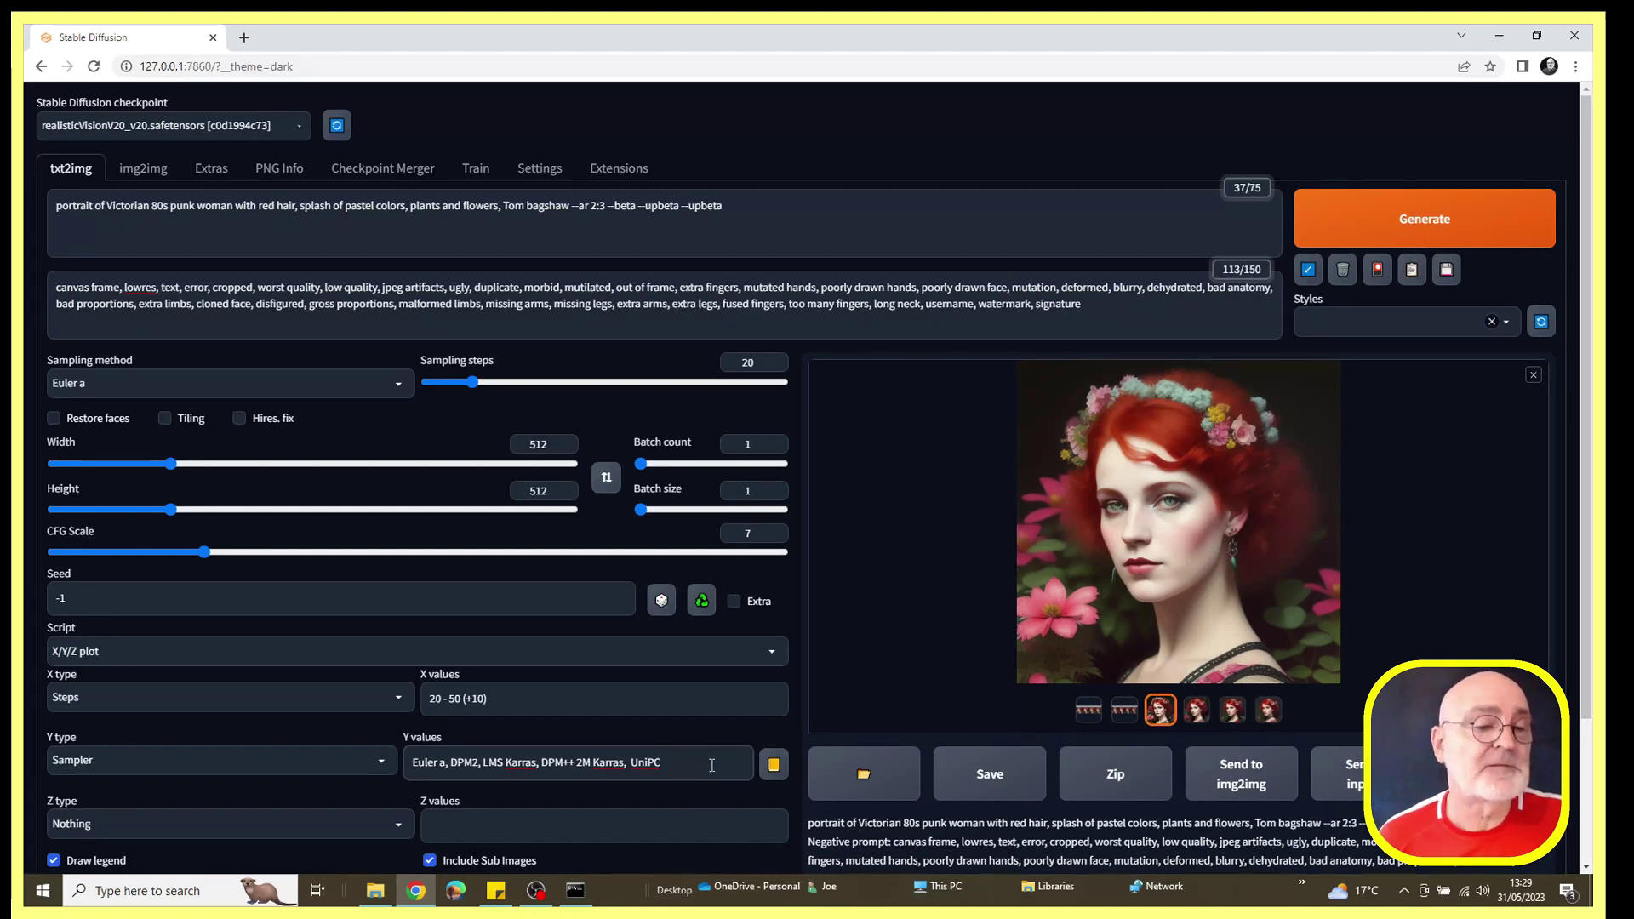
Step: Place the insertion point after UniPC at the end of the Y values list
{"action": "left_click", "coordinate": [711, 764]}
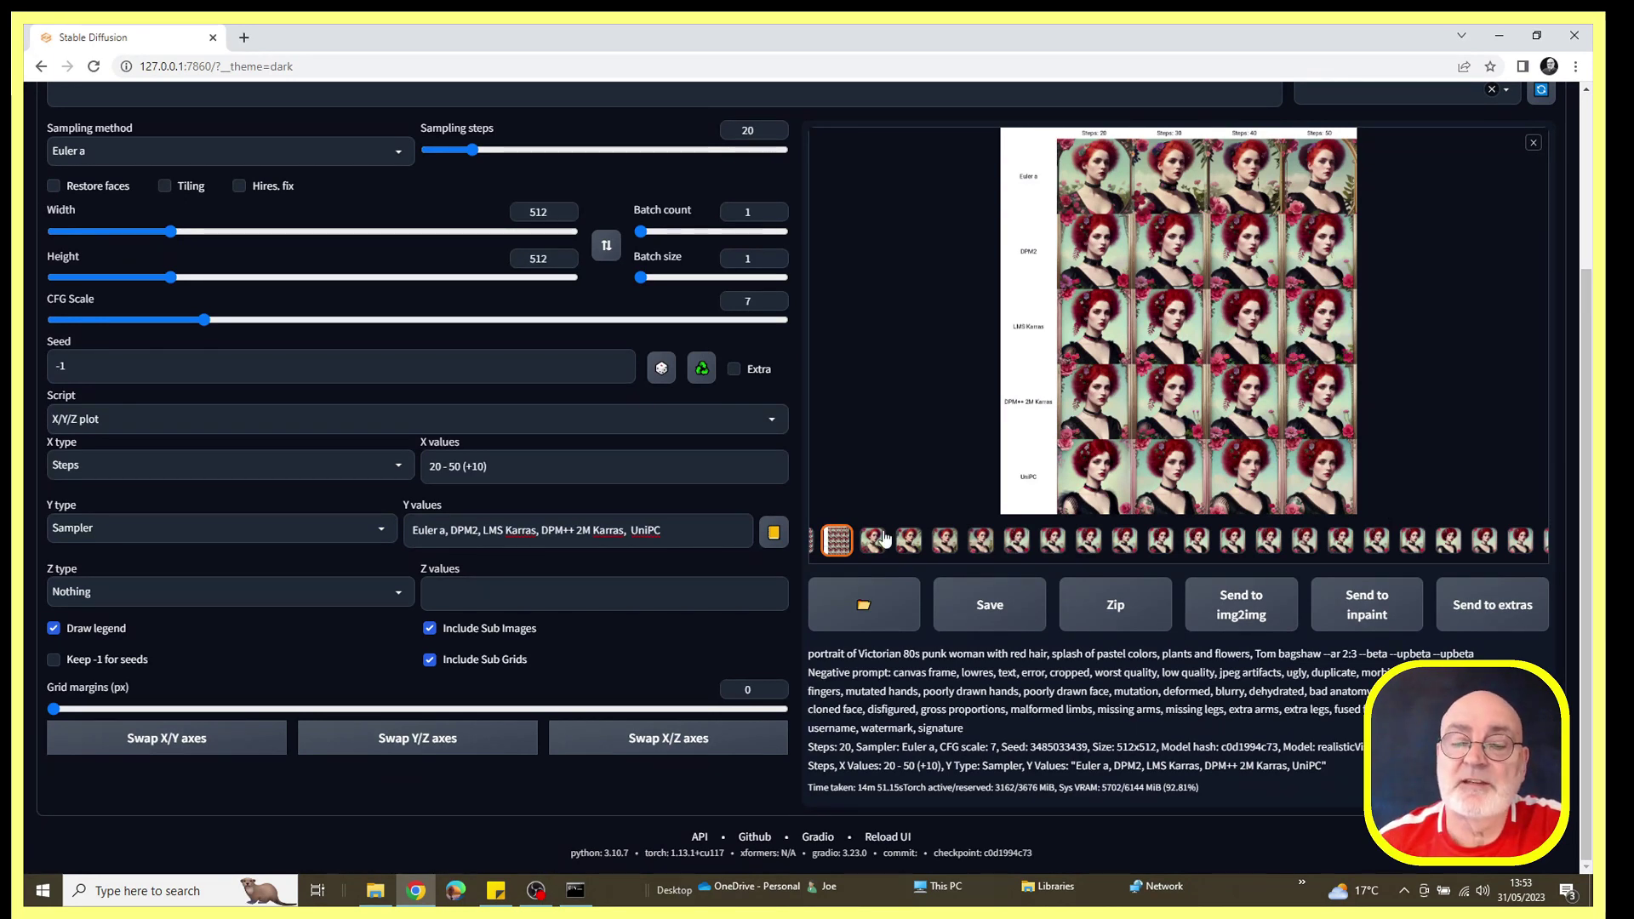
{"action": "left_click", "coordinate": [1149, 425]}
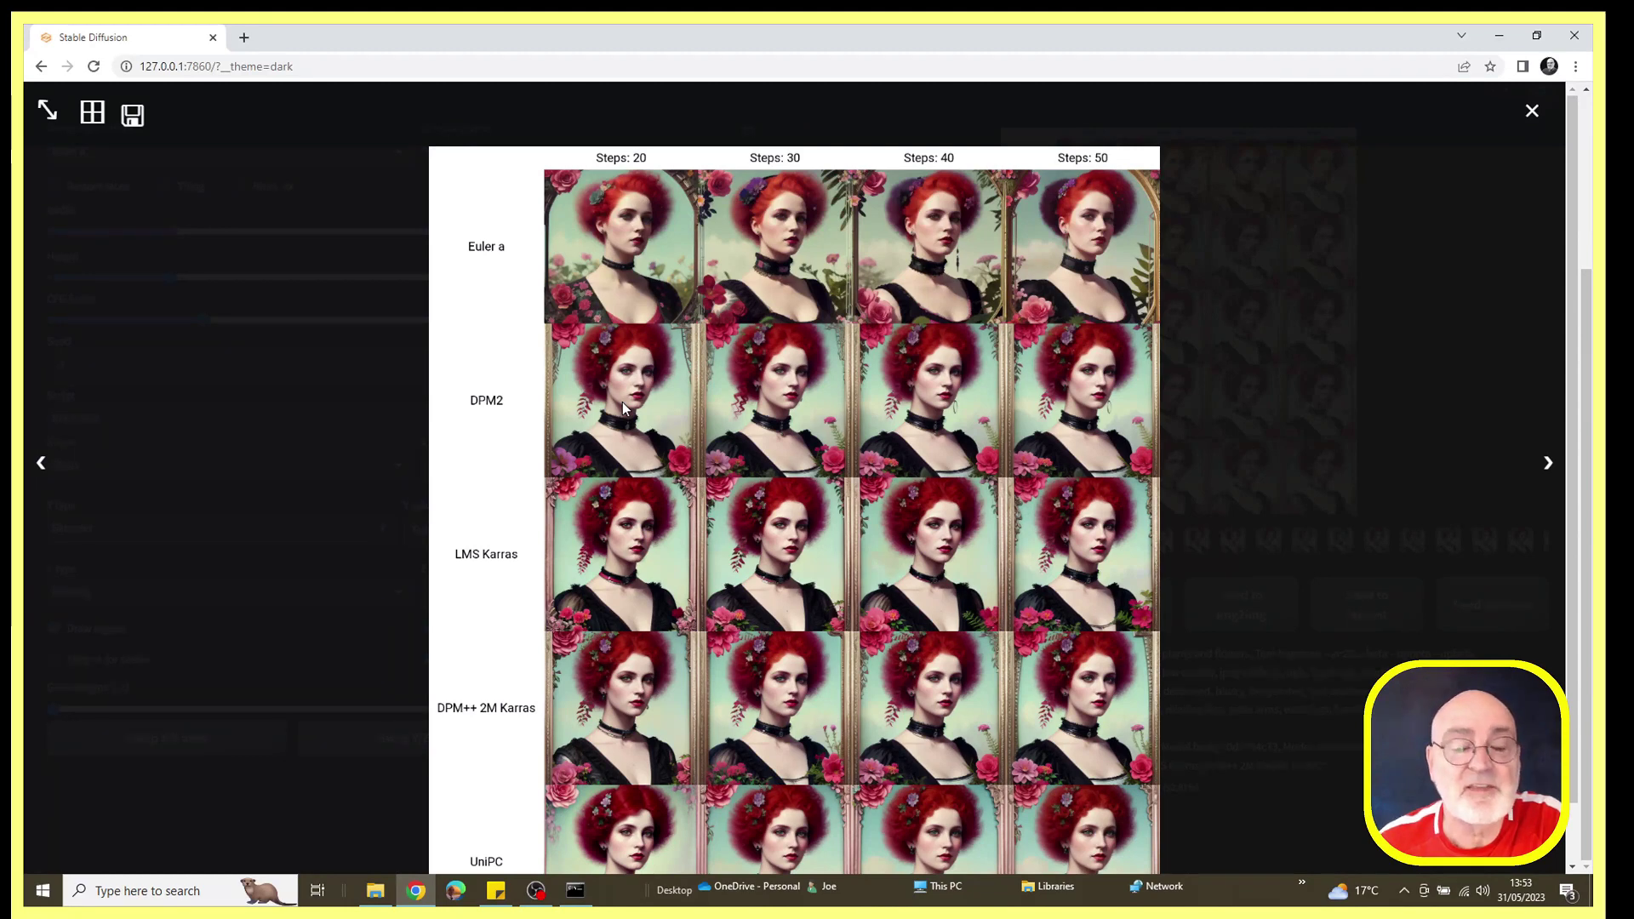
{"action": "scroll", "coordinate": [642, 546], "scroll_direction": "down", "scroll_amount": 1}
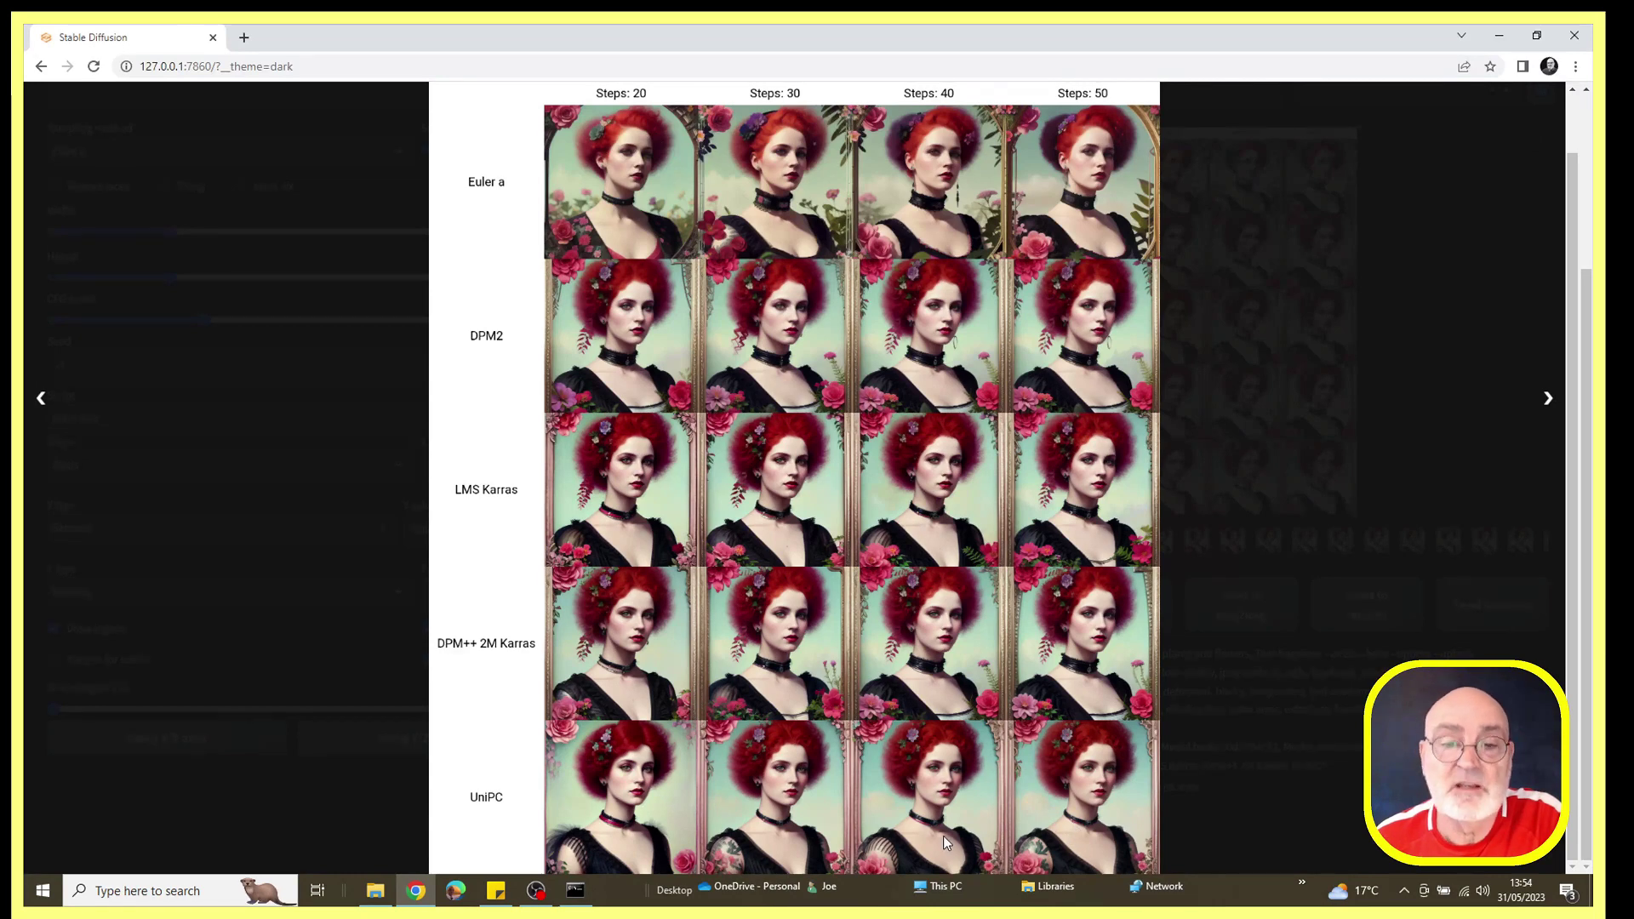
{"action": "scroll", "coordinate": [942, 835], "scroll_direction": "up", "scroll_amount": 1}
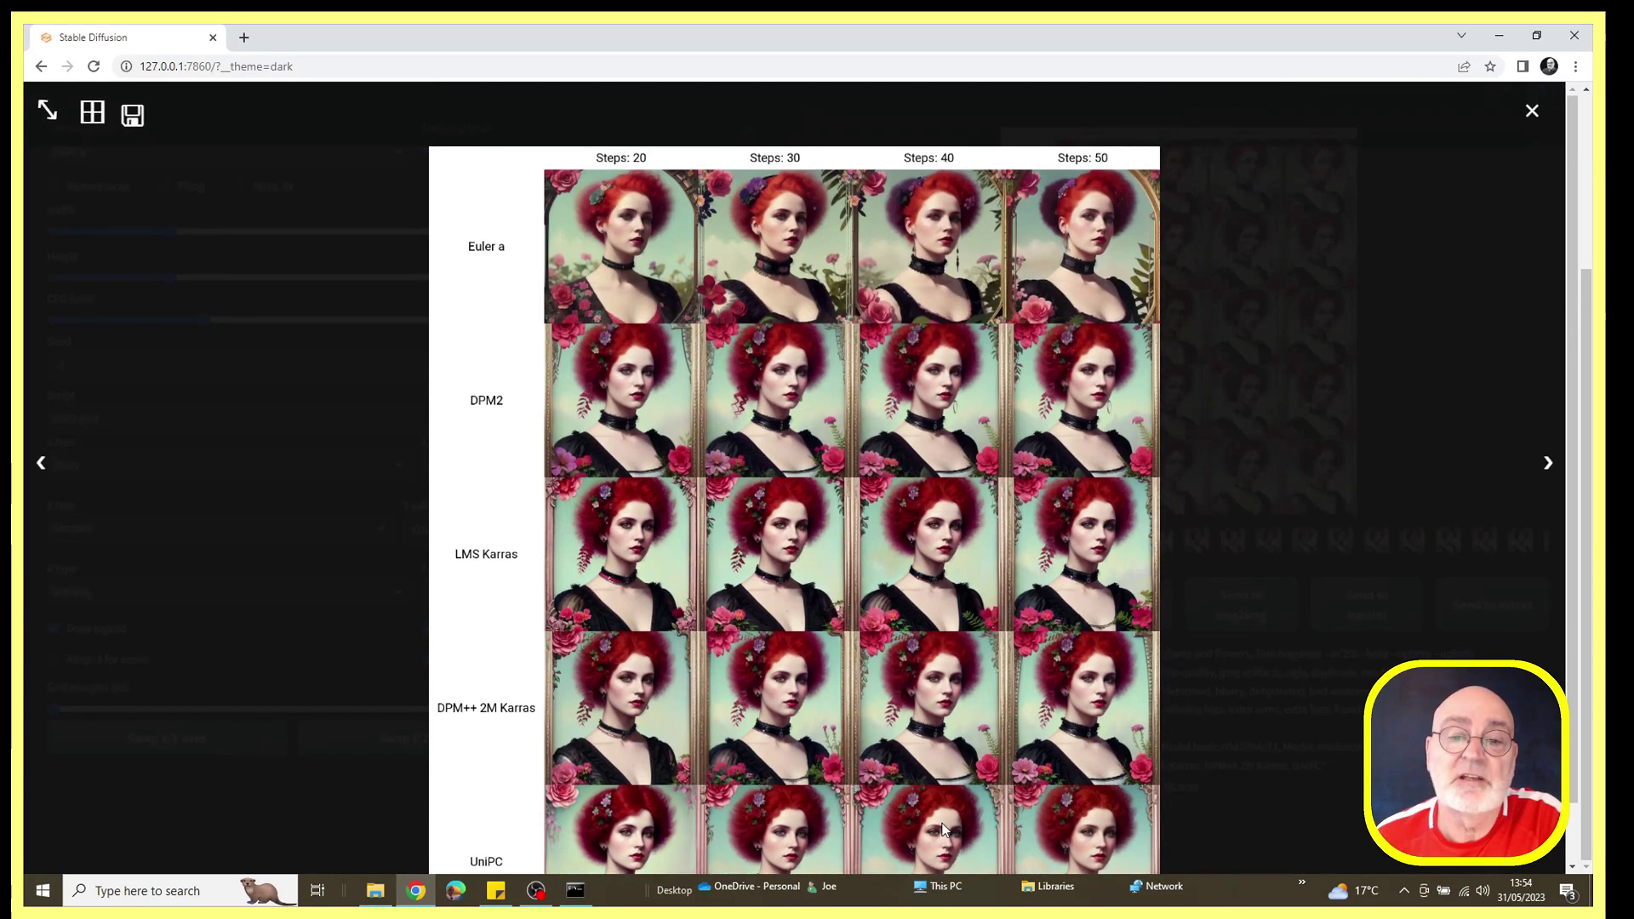
{"action": "left_click", "coordinate": [1532, 112]}
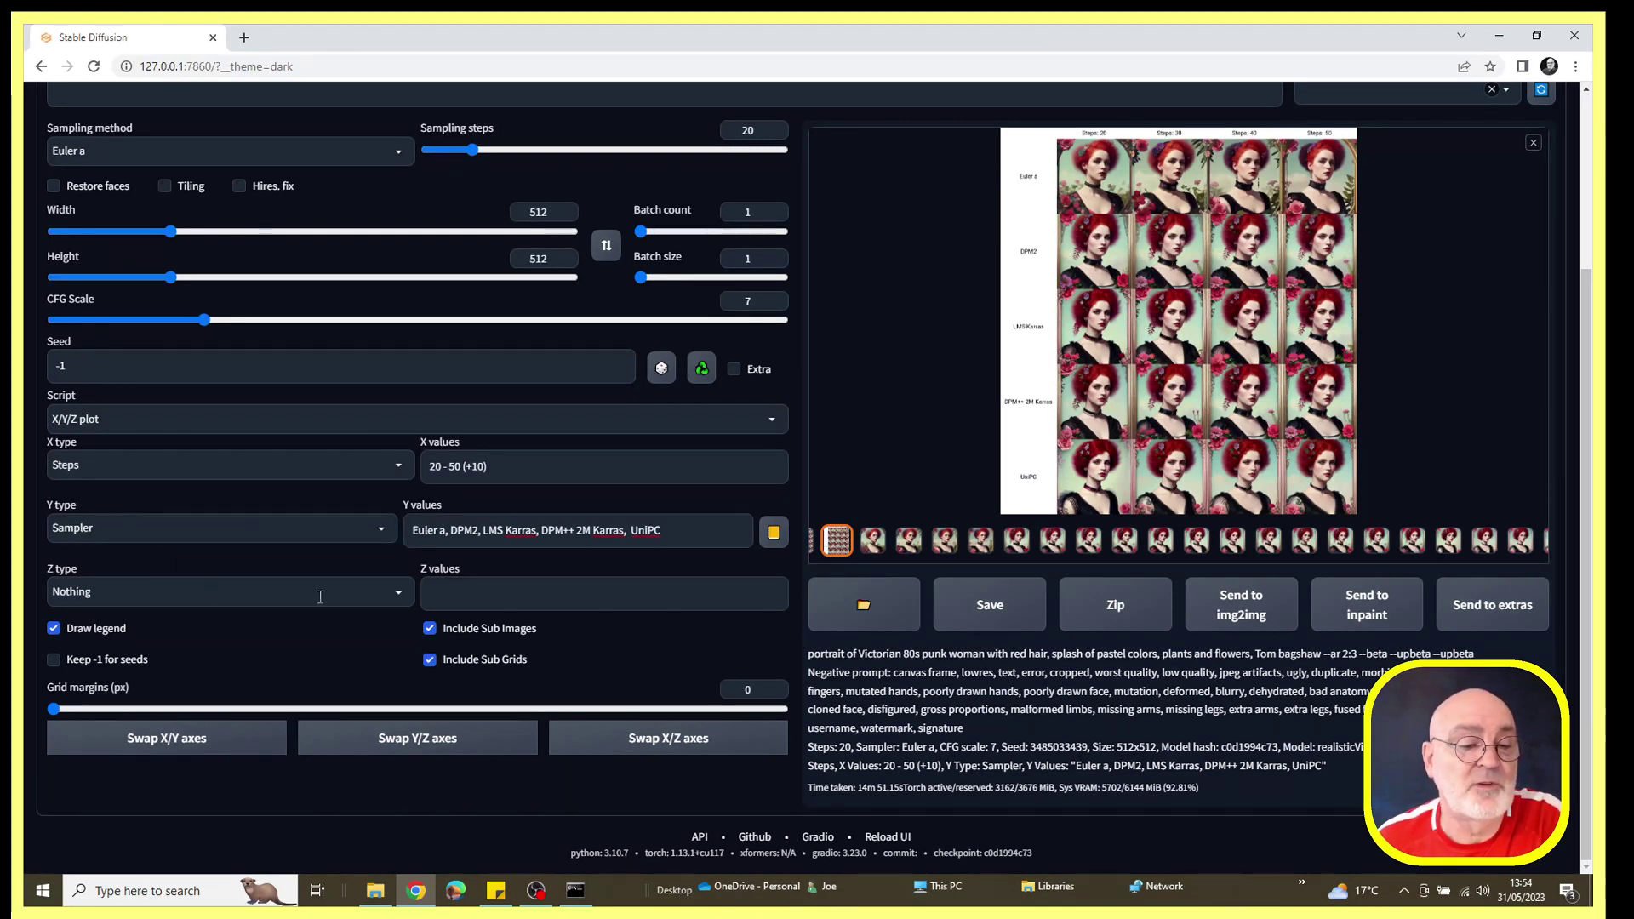
Step: Show the parameters available in the Z type dropdown
{"action": "left_click", "coordinate": [400, 595]}
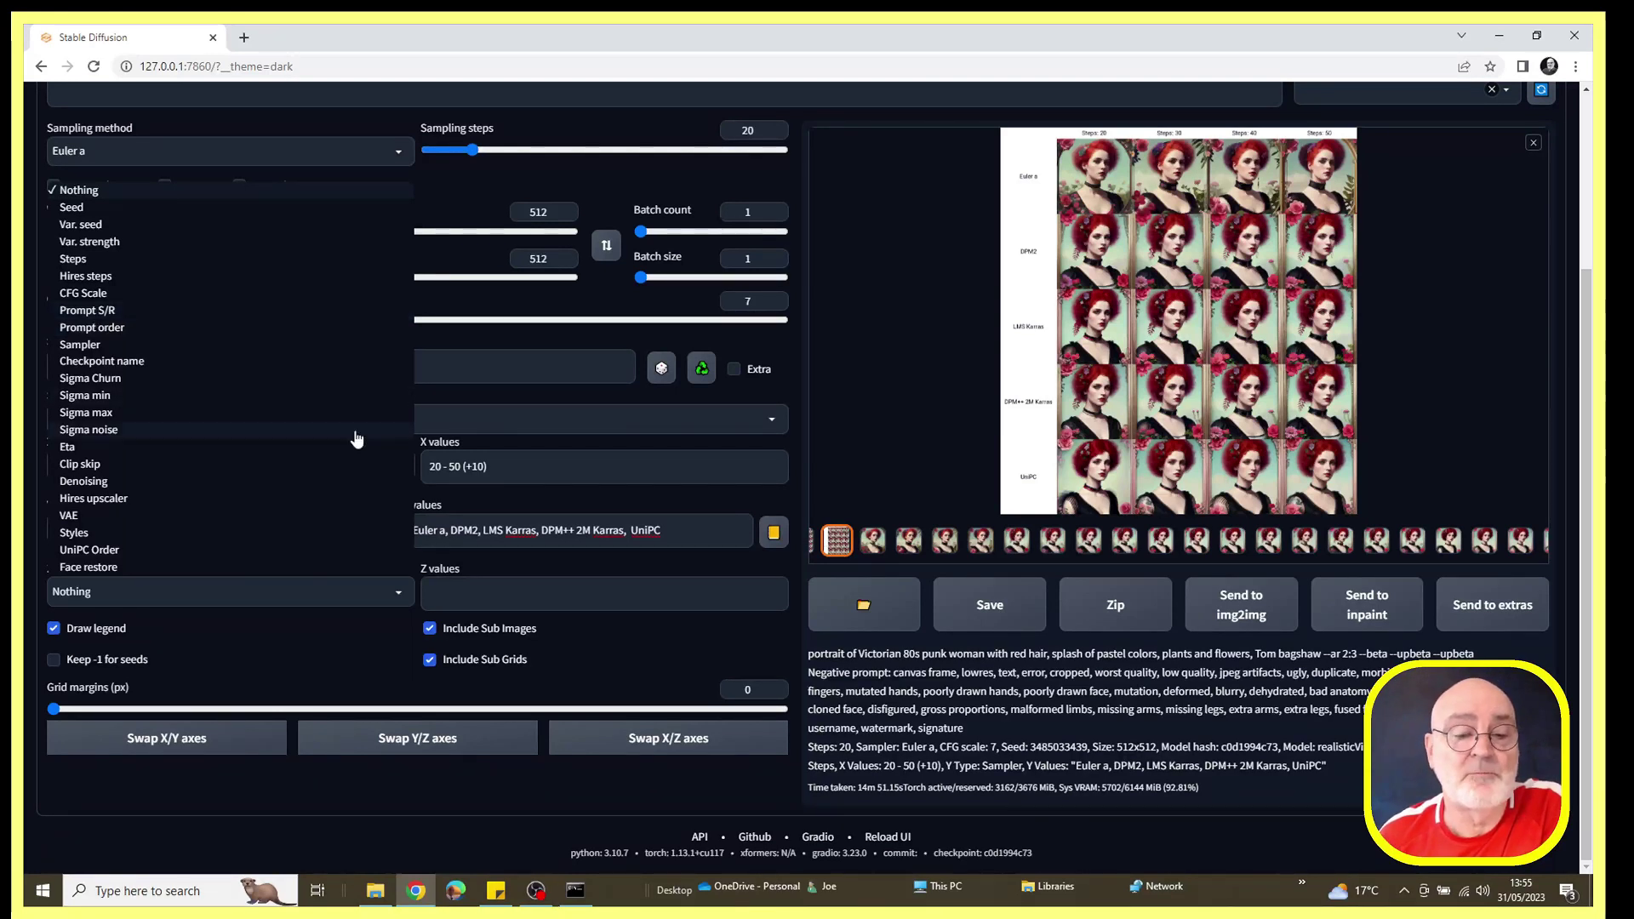
Step: Dismiss the Z type list, leaving it at Nothing, and highlight 'woman' in the prompt
{"action": "left_click", "coordinate": [321, 674]}
{"action": "scroll", "coordinate": [410, 512], "scroll_direction": "up", "scroll_amount": 3}
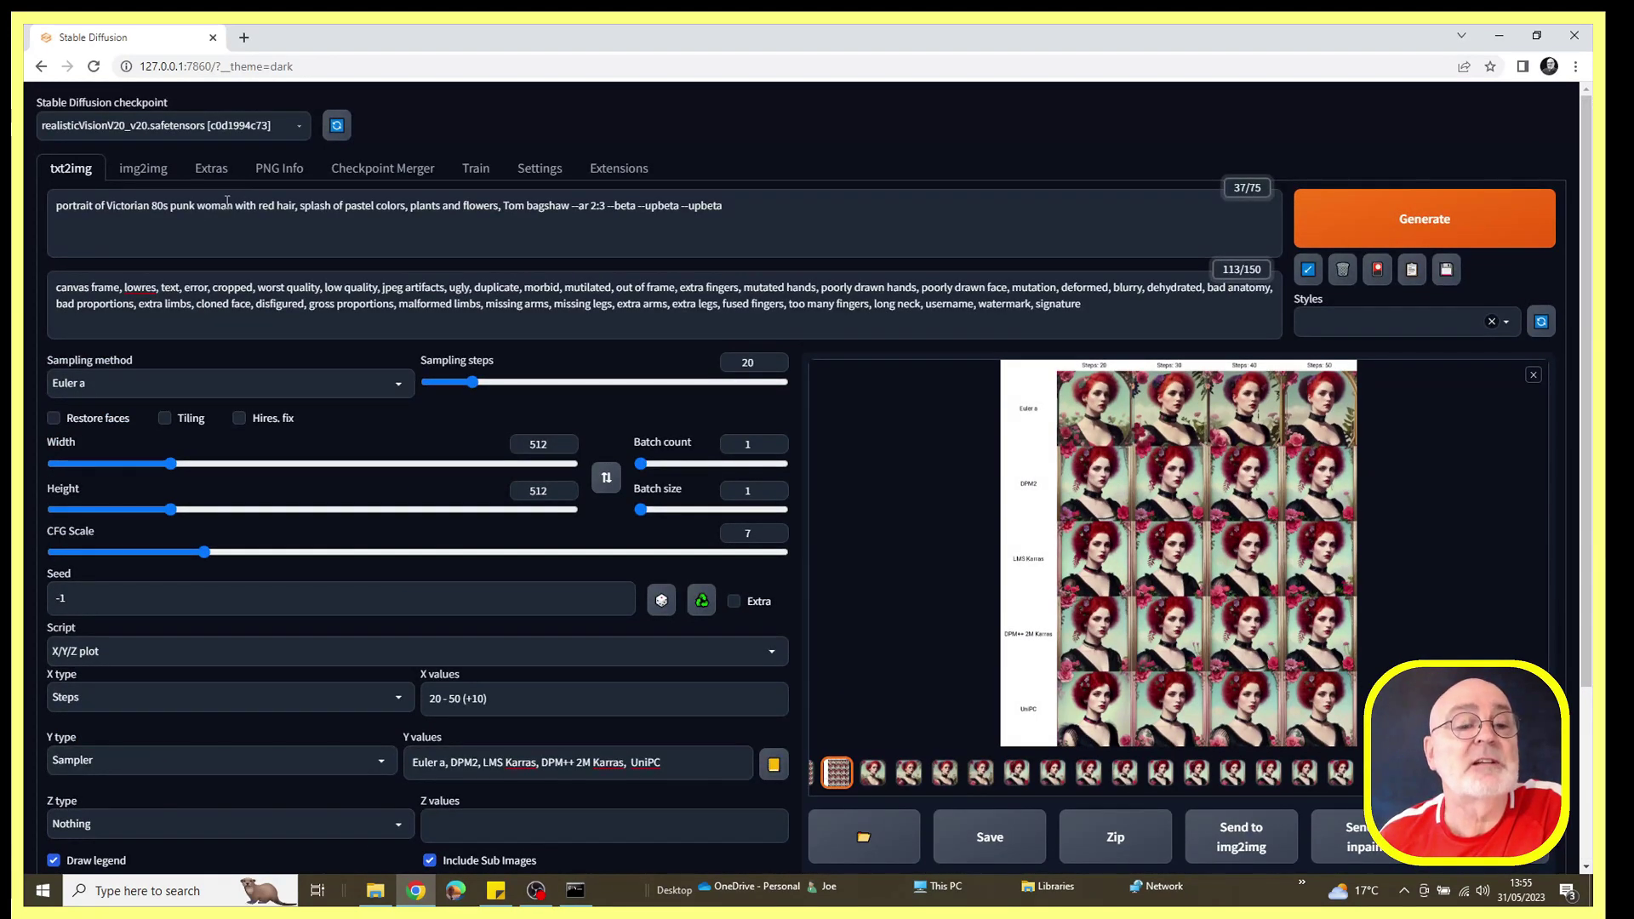
{"action": "left_click_drag", "start_coordinate": [234, 207], "coordinate": [223, 209]}
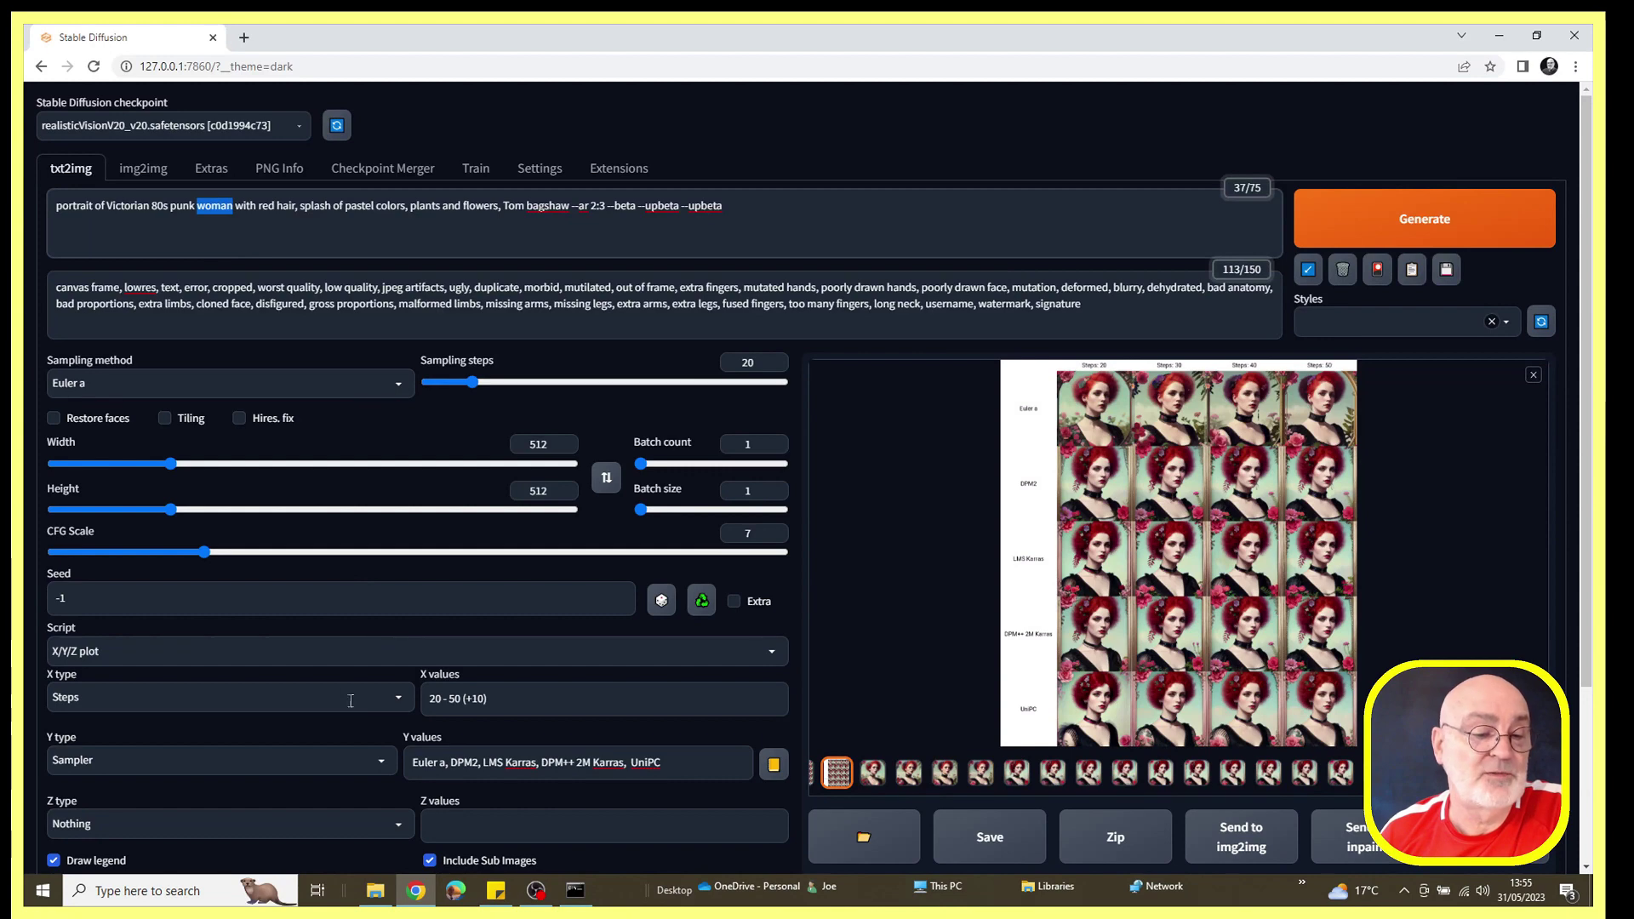
{"action": "scroll", "coordinate": [373, 812], "scroll_direction": "down", "scroll_amount": 2}
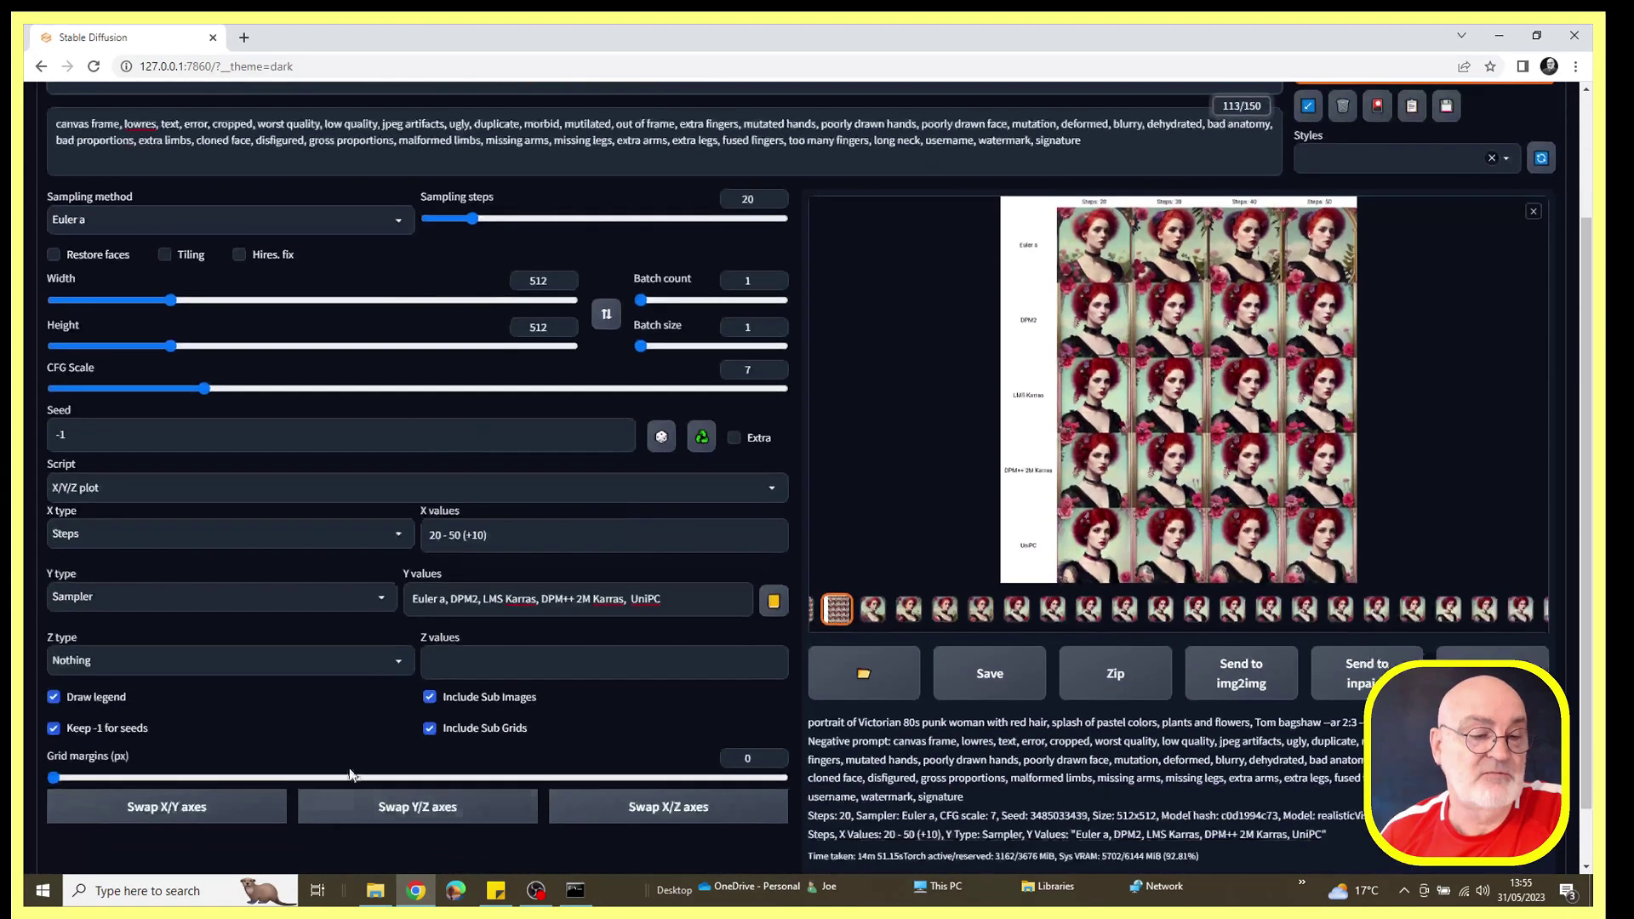
Step: Set the Z axis type to Prompt S/R and enter 'woman, man, boy, g' as its values
{"action": "left_click", "coordinate": [400, 662]}
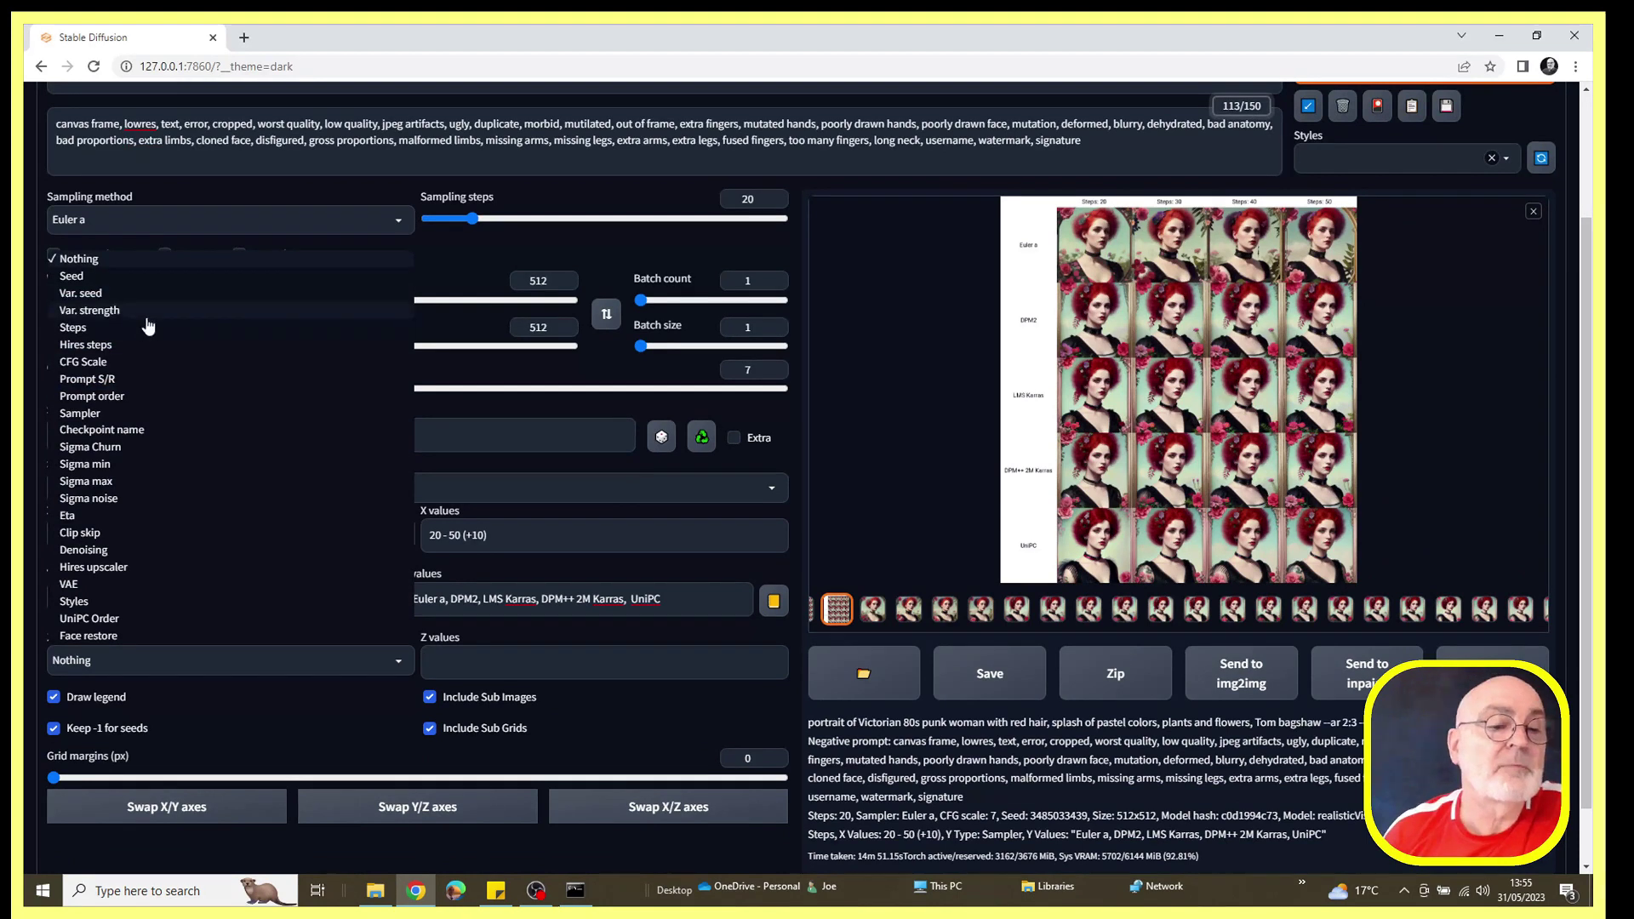
{"action": "left_click", "coordinate": [109, 379]}
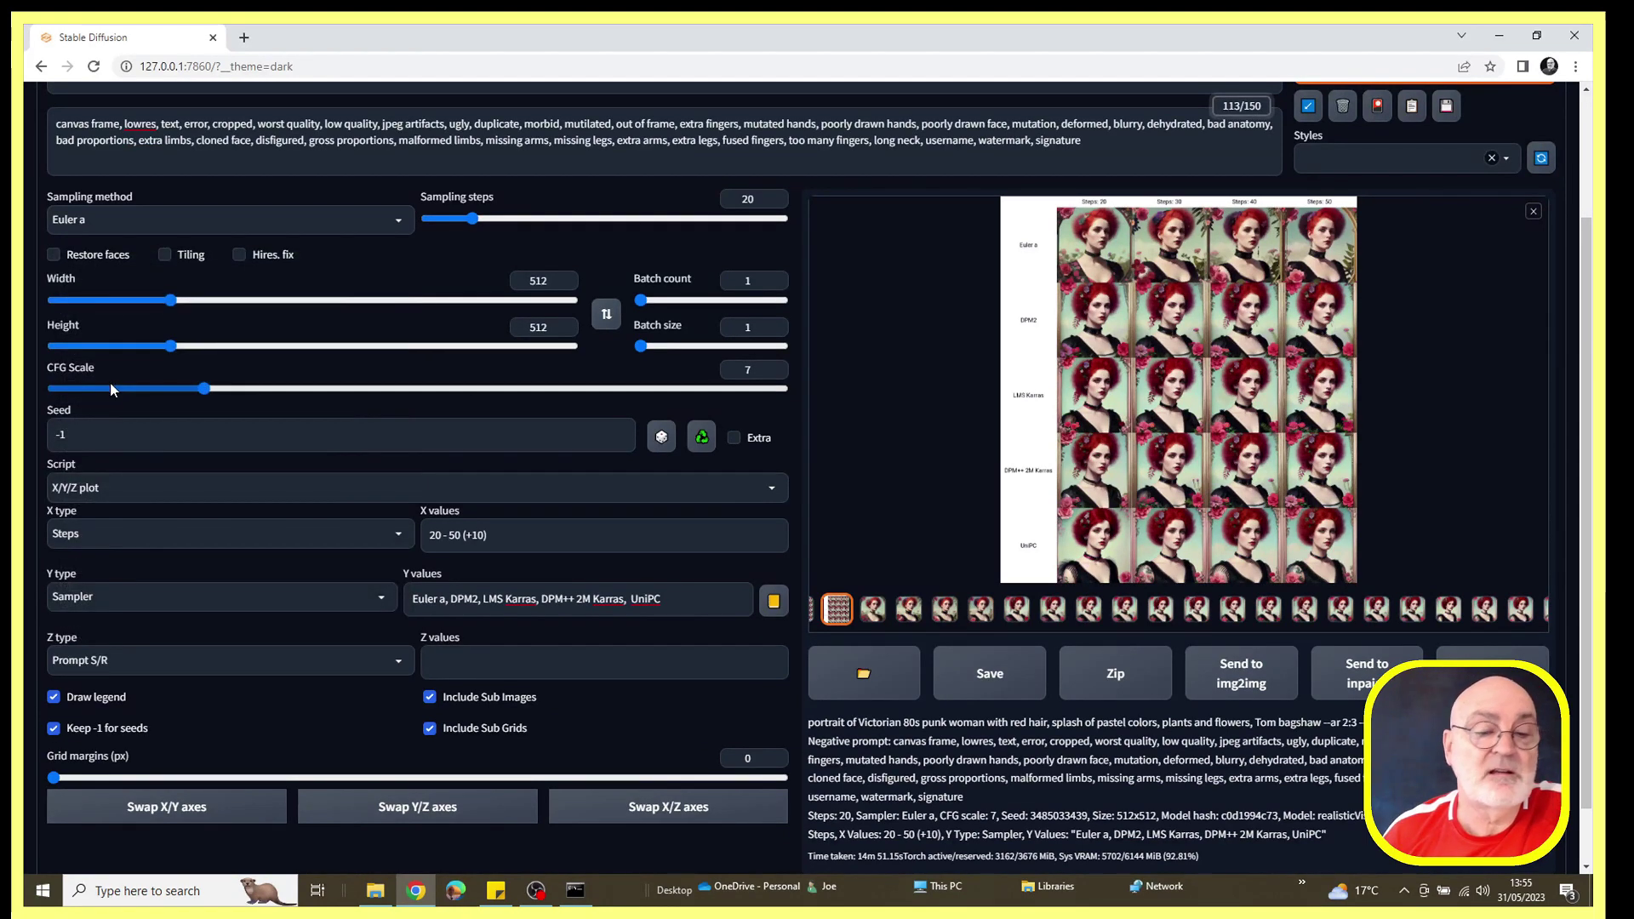
{"action": "left_click", "coordinate": [462, 666]}
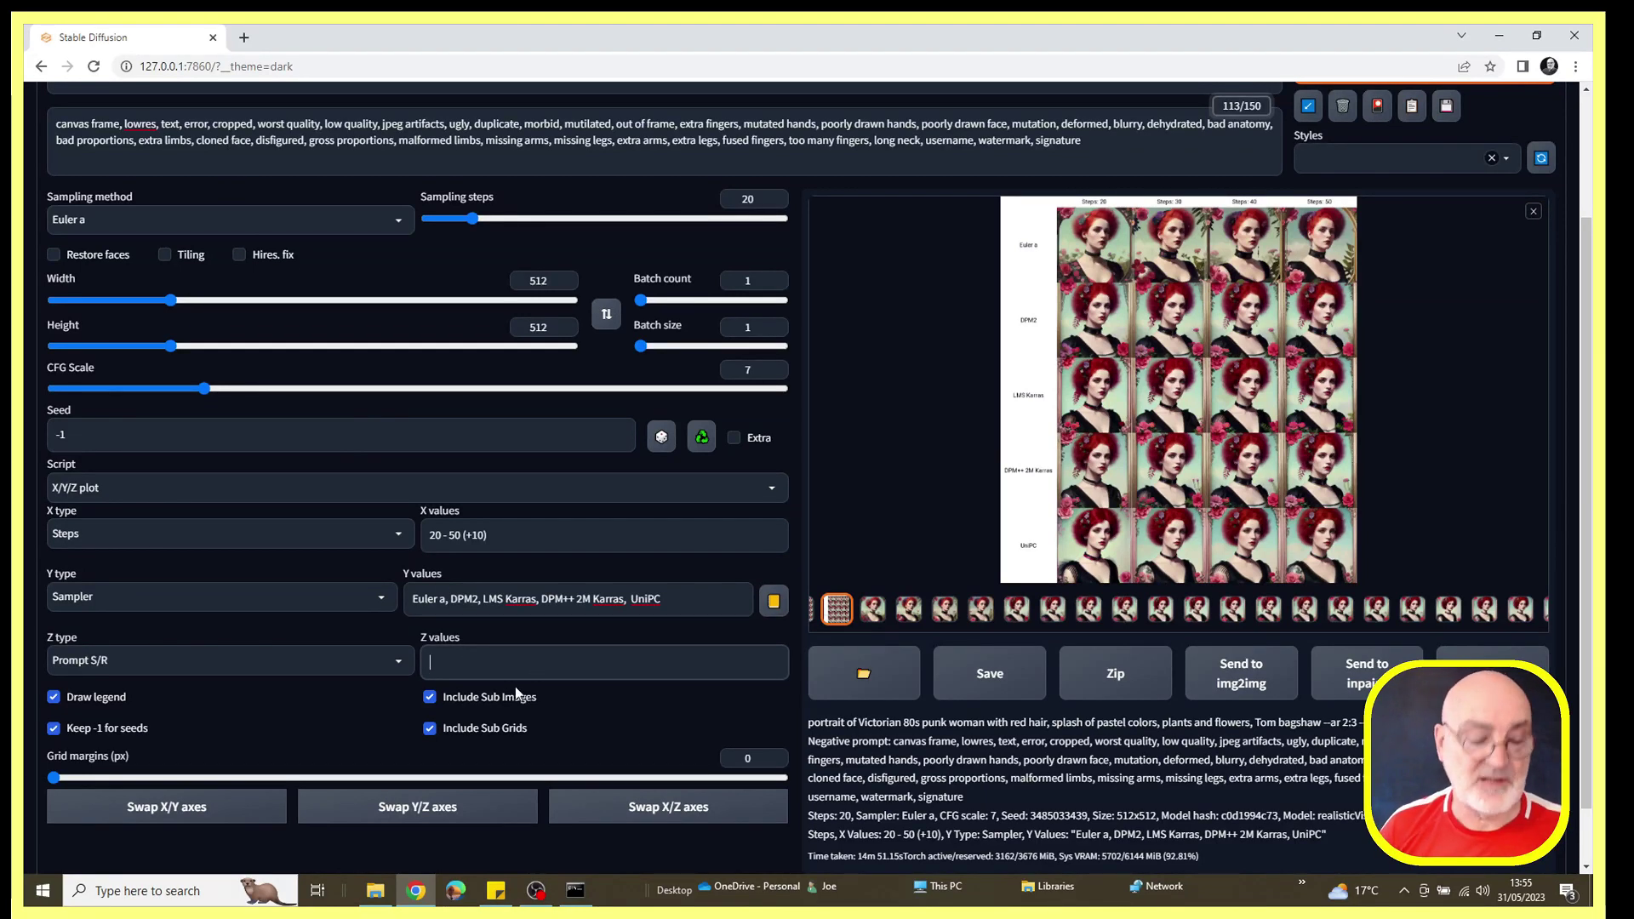
{"action": "type", "text": "woman, man"}
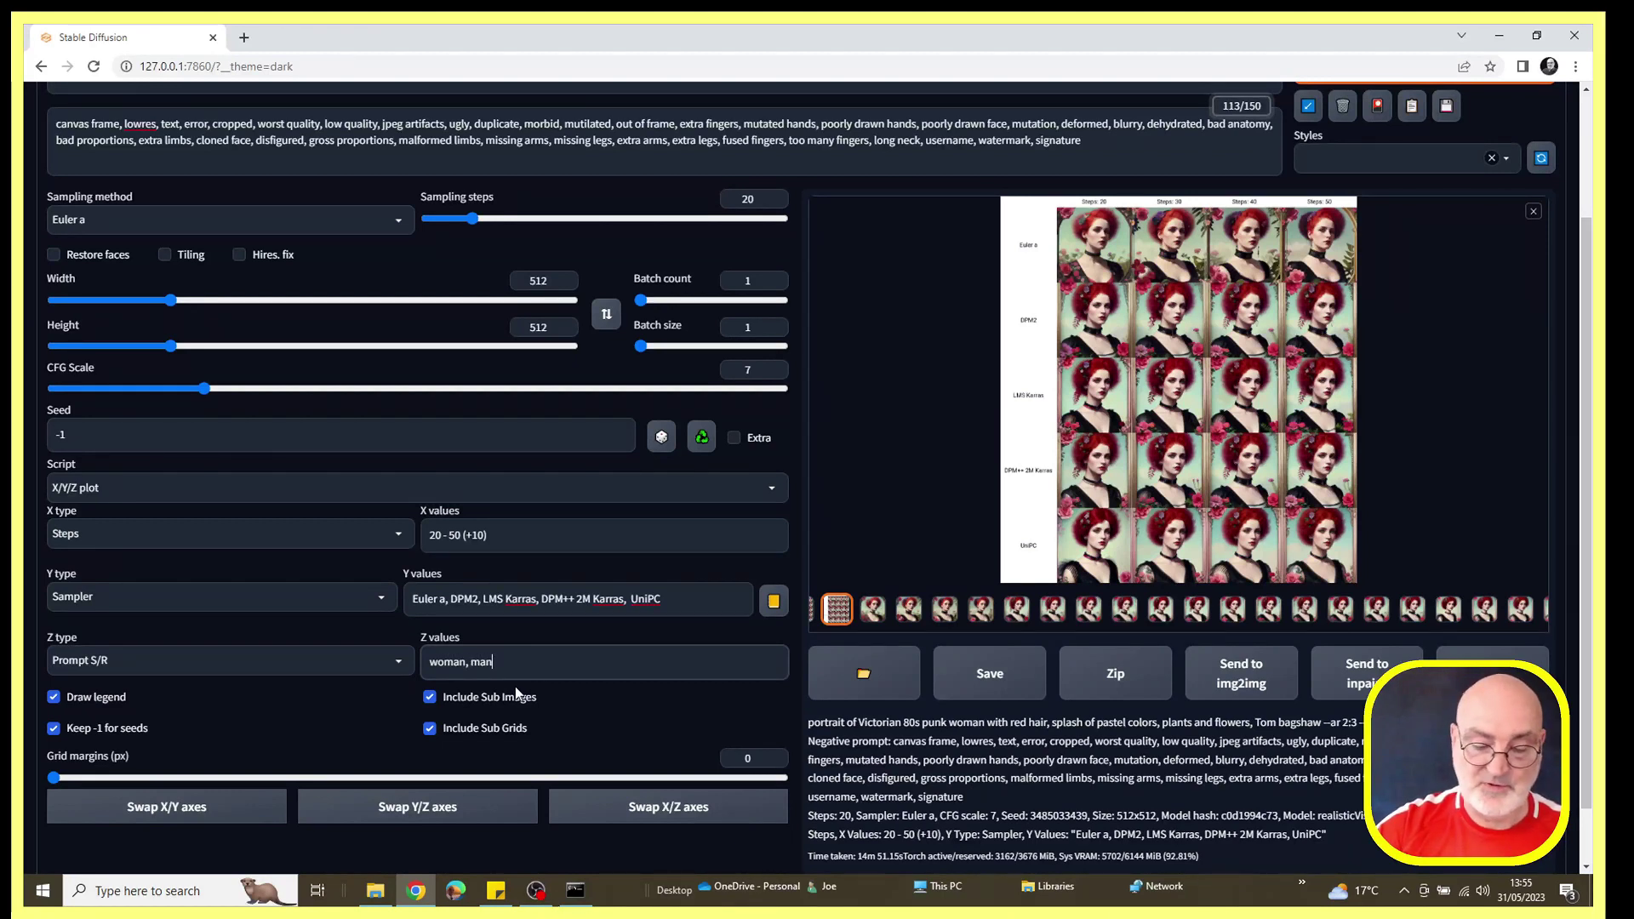
{"action": "type", "text": ", "}
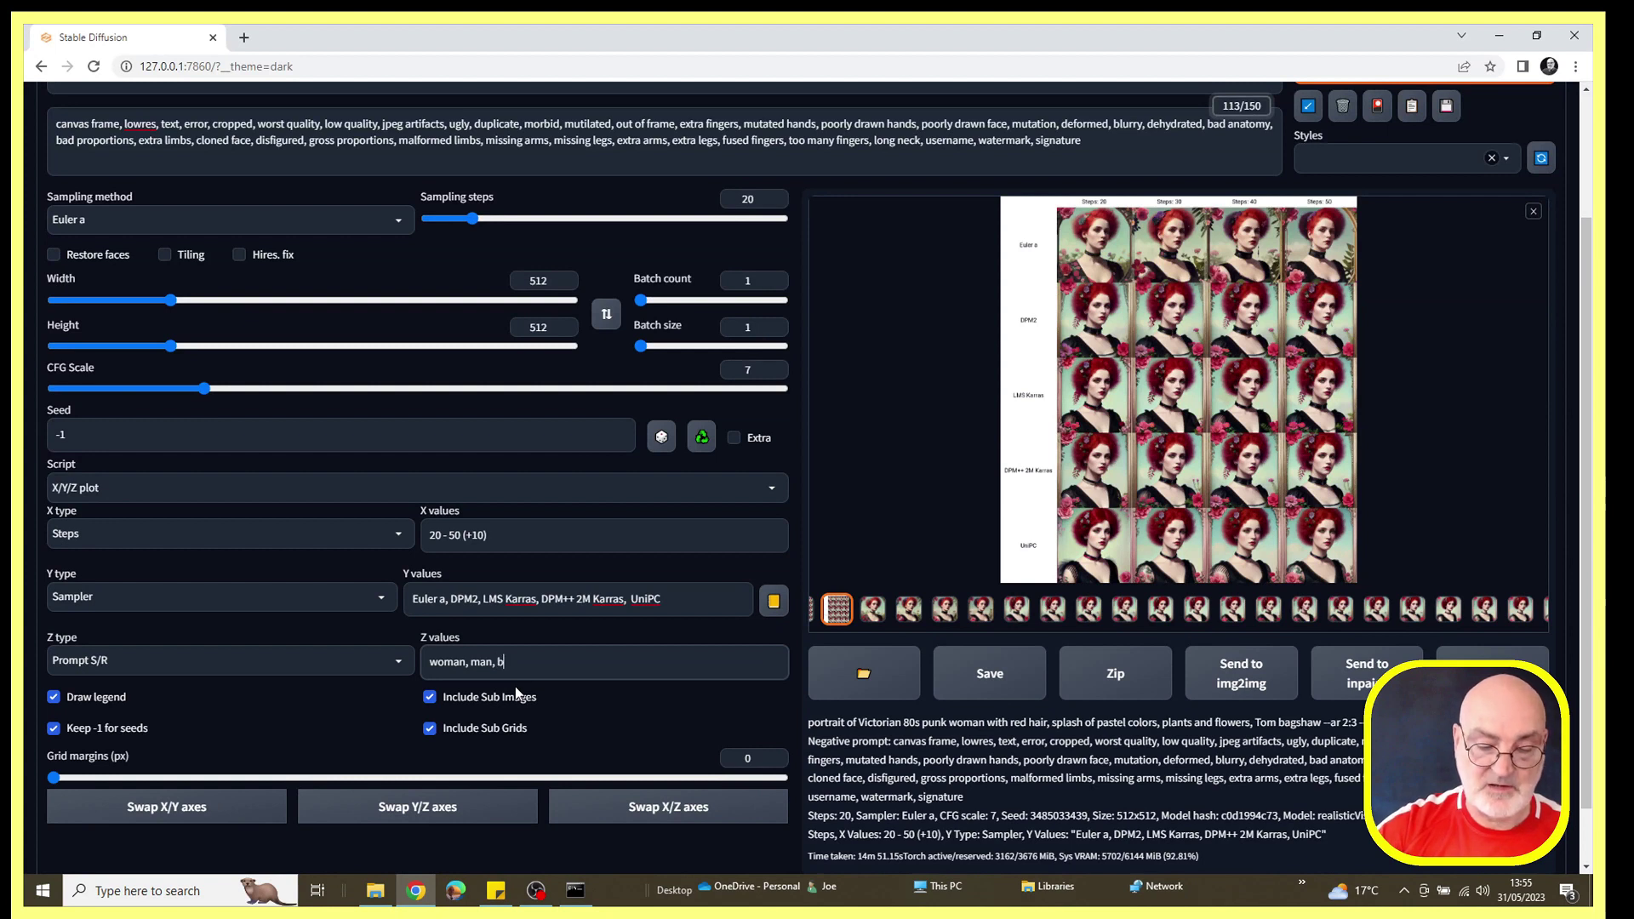
{"action": "type", "text": "boy, girl"}
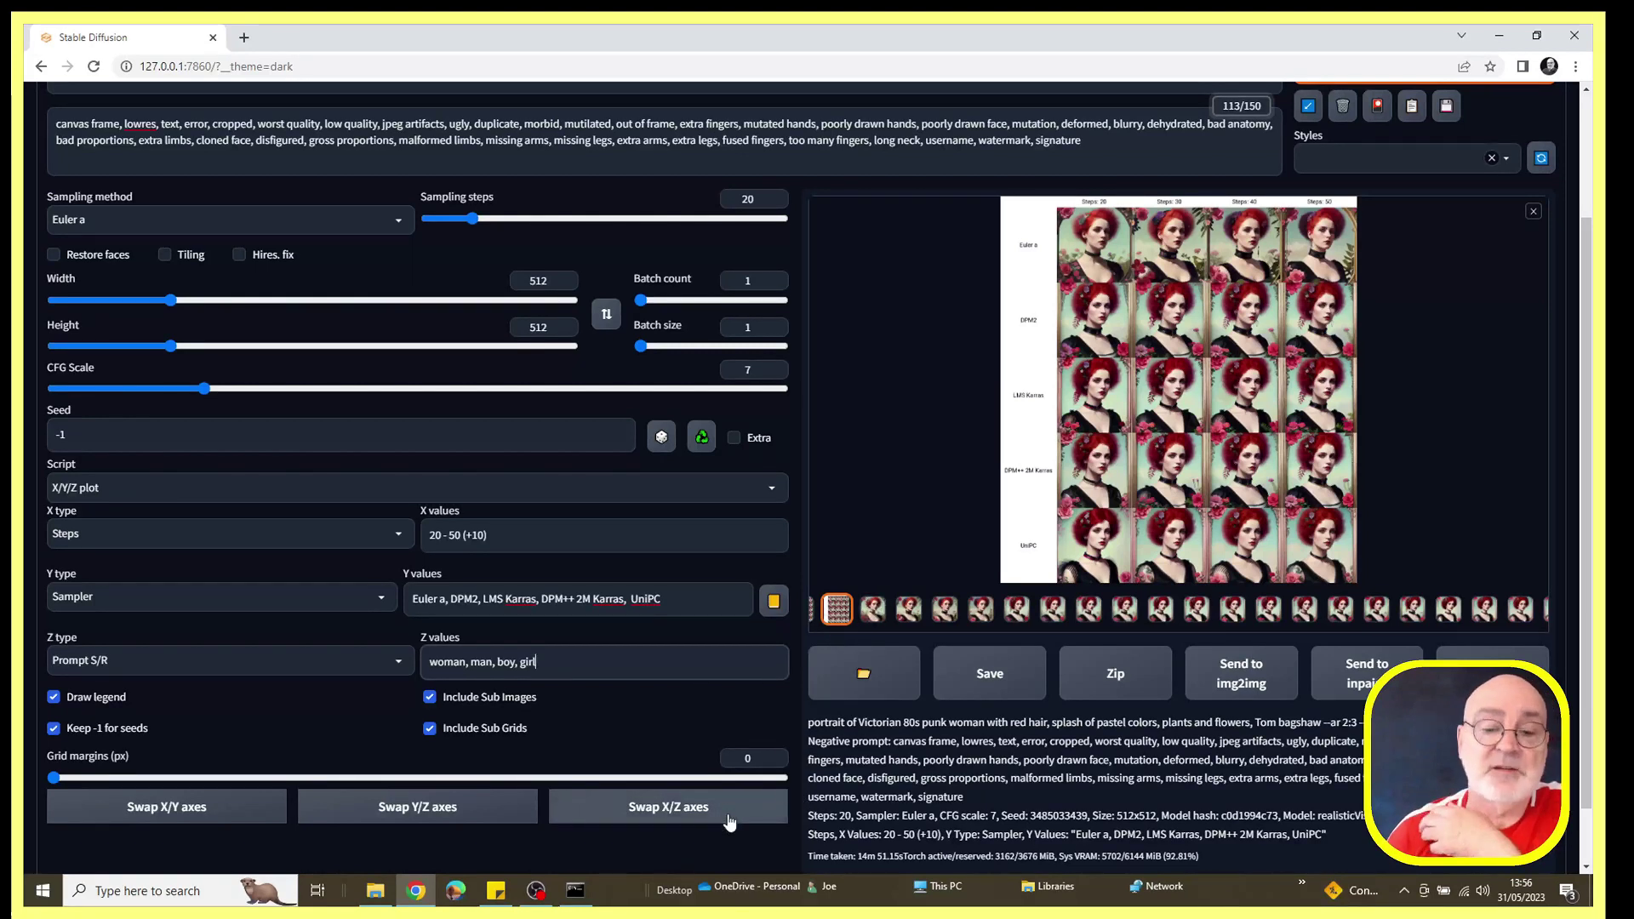
Step: Turn off Include Sub Grids so the X/Y/Z plot output omits sub grids
{"action": "left_click", "coordinate": [428, 727]}
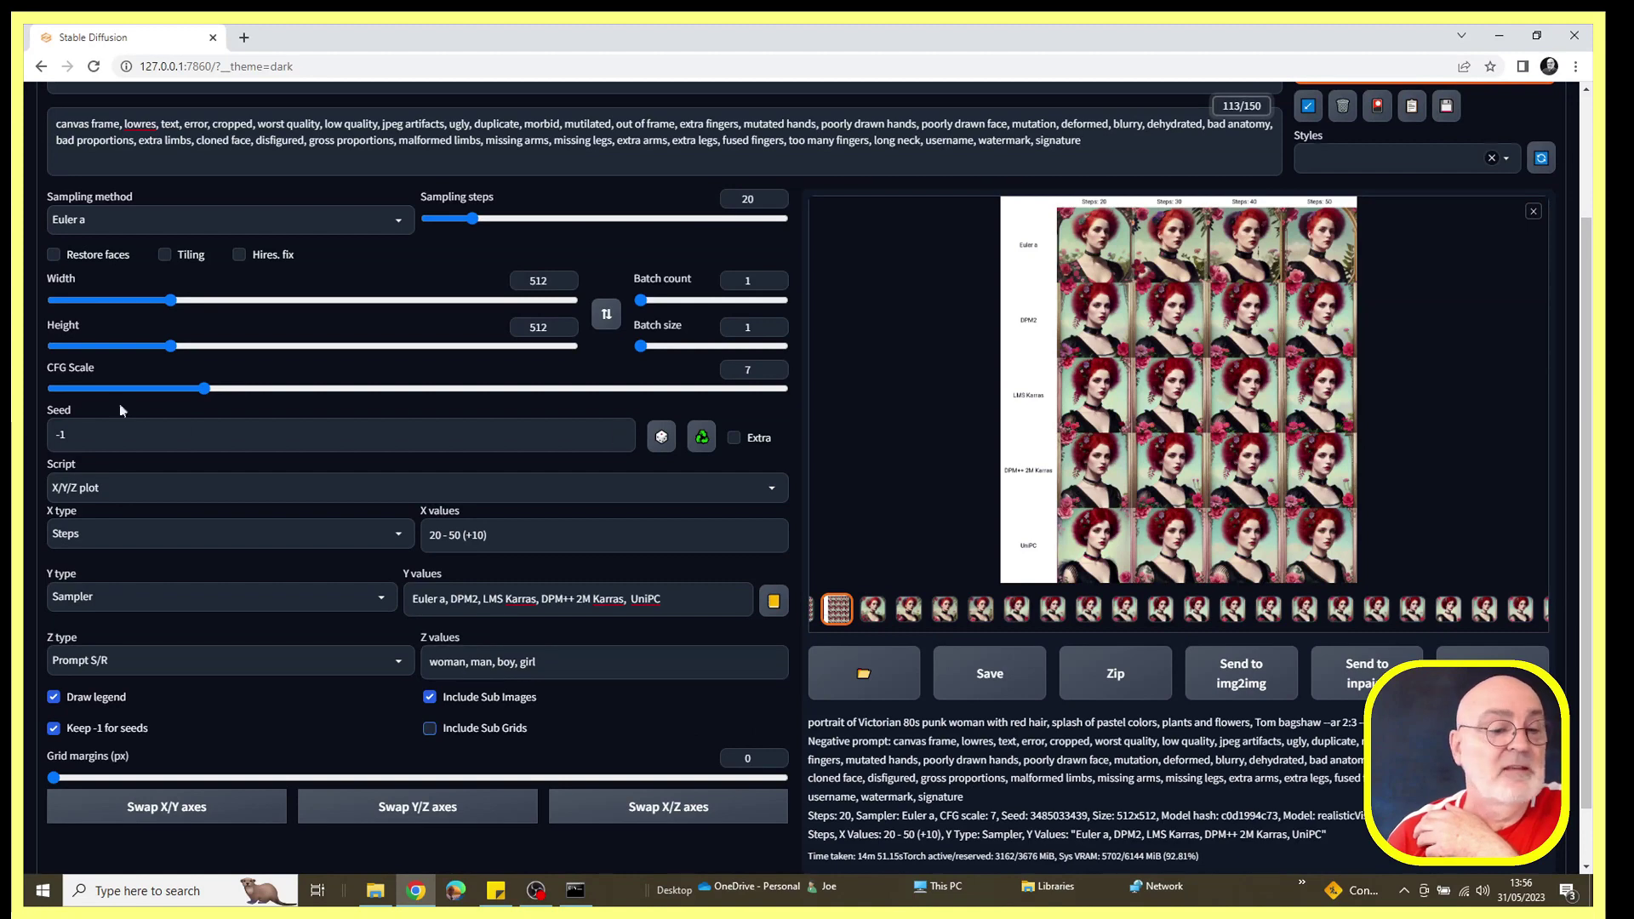
{"action": "scroll", "coordinate": [513, 522], "scroll_direction": "up", "scroll_amount": 2}
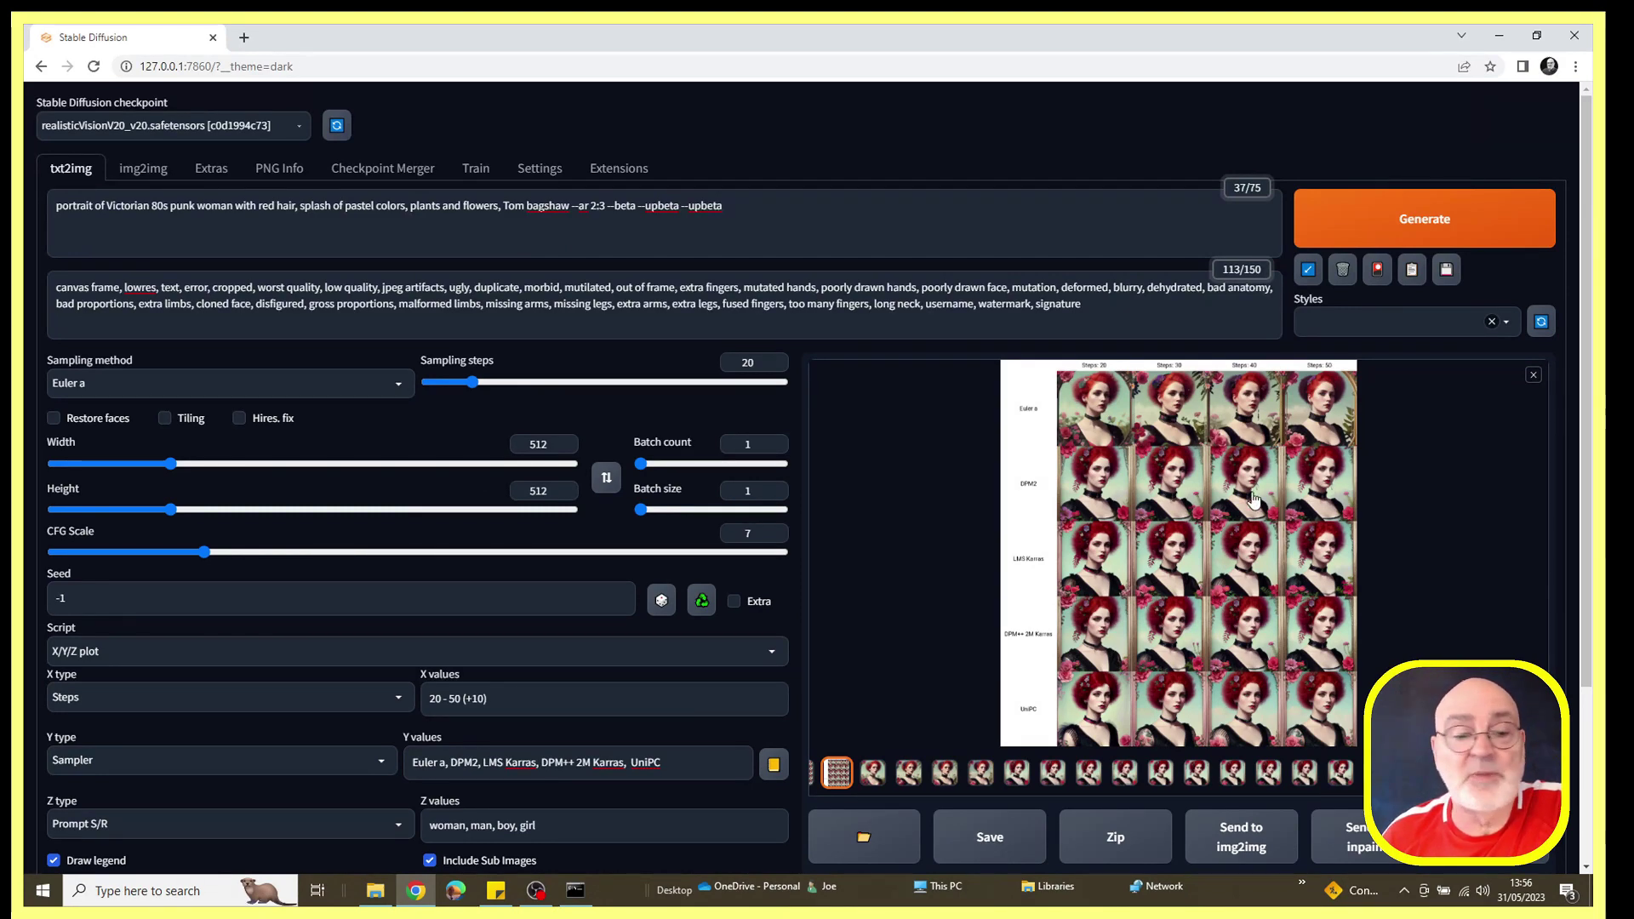
{"action": "scroll", "coordinate": [347, 572], "scroll_direction": "down", "scroll_amount": 3}
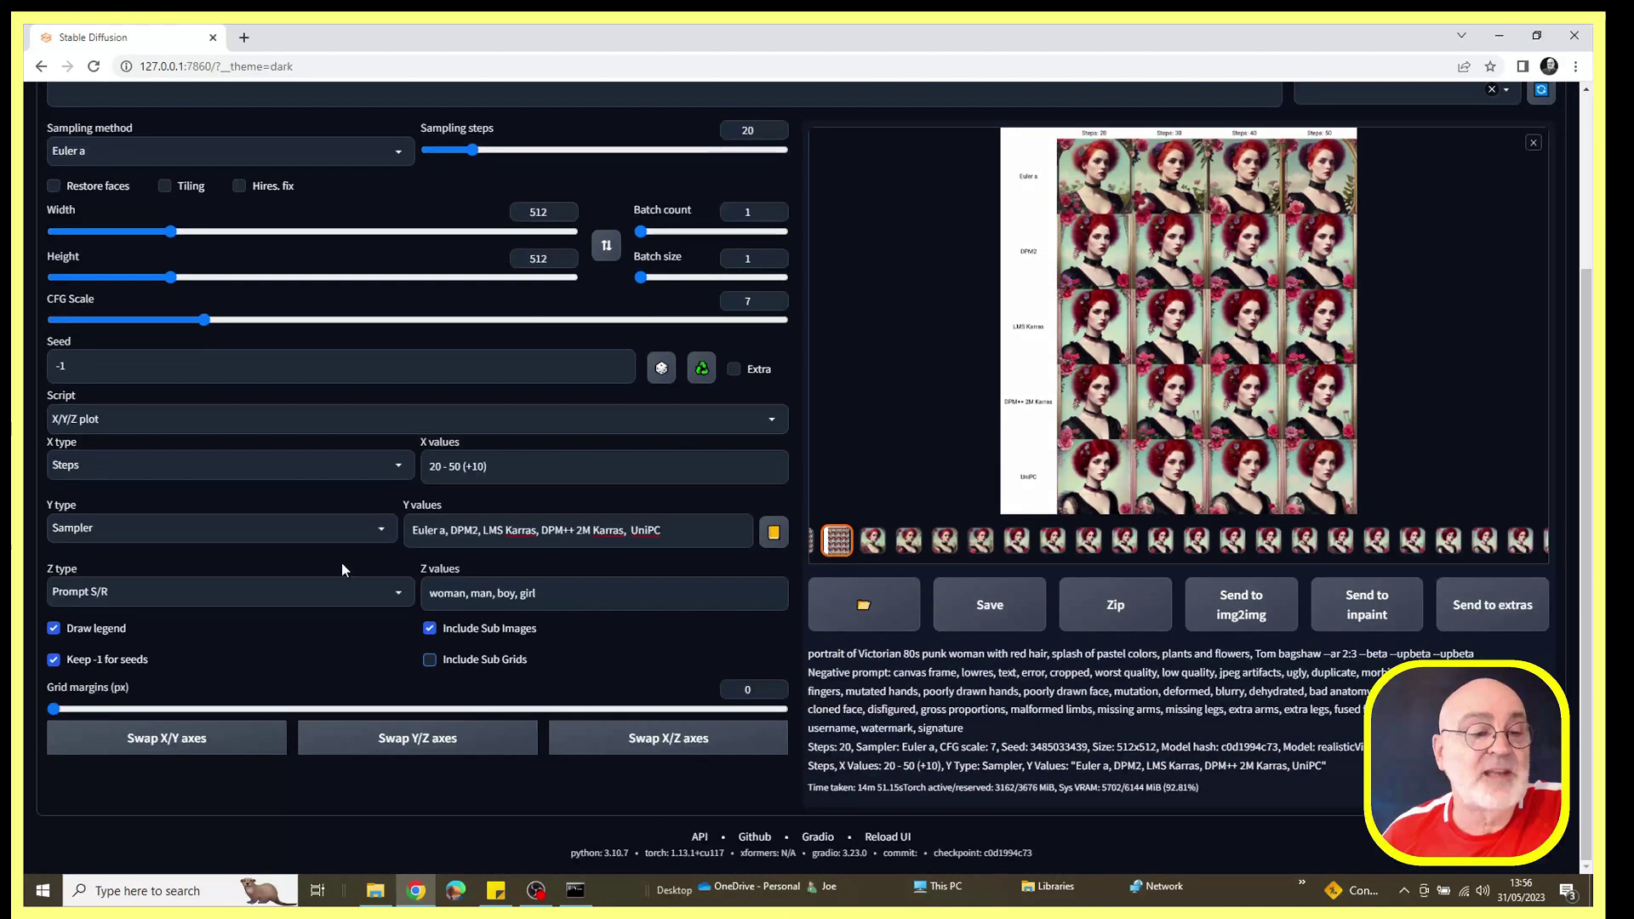